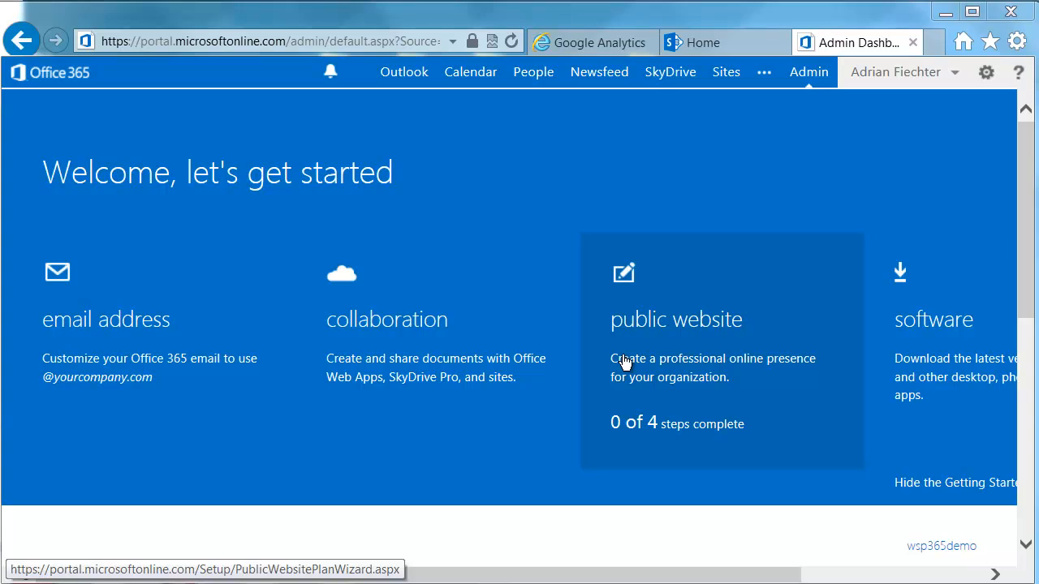
# Open the public website management page from the sites and document sharing section of the service settings.
pyautogui.moveTo(1025, 162); pyautogui.dragTo(1025, 313)
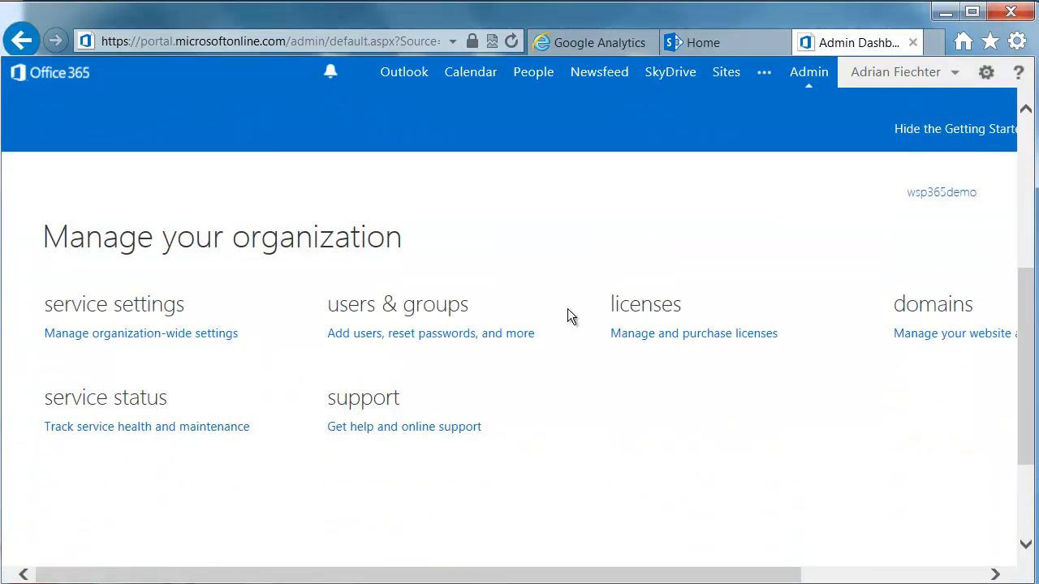
pyautogui.click(165, 345)
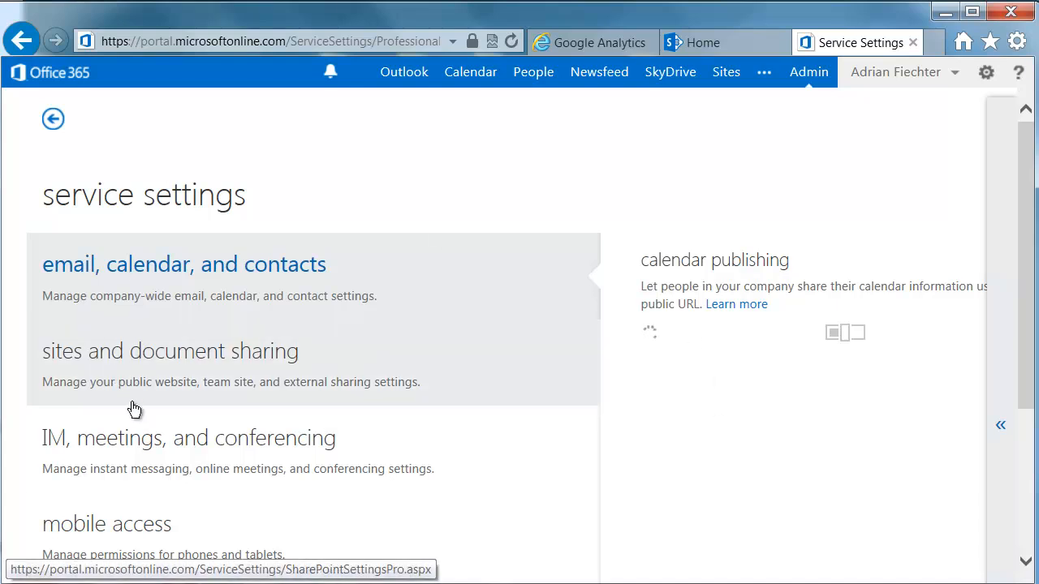
pyautogui.scroll(-3, 132, 414)
pyautogui.scroll(2, 269, 407)
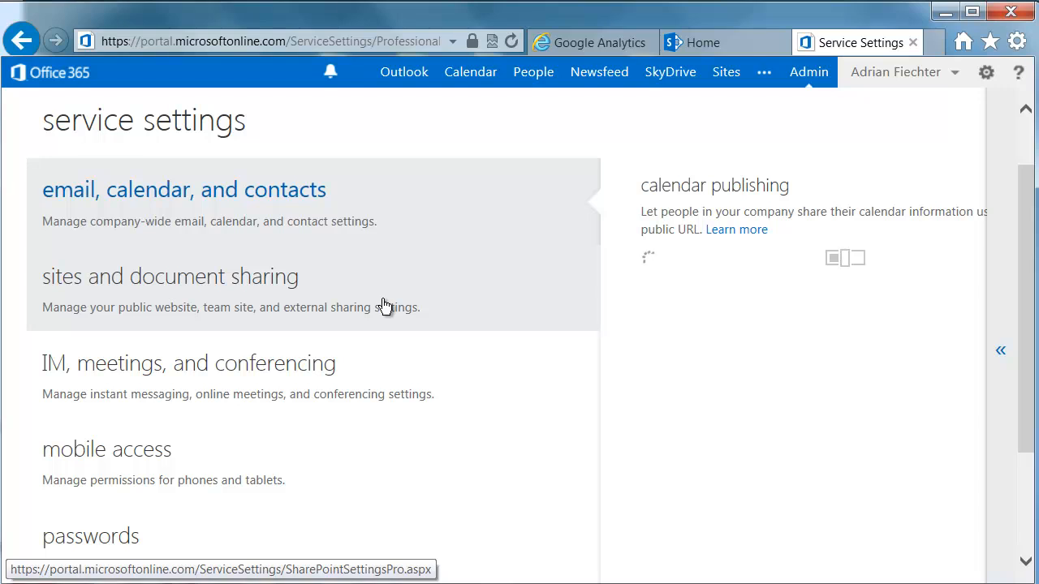
pyautogui.click(144, 295)
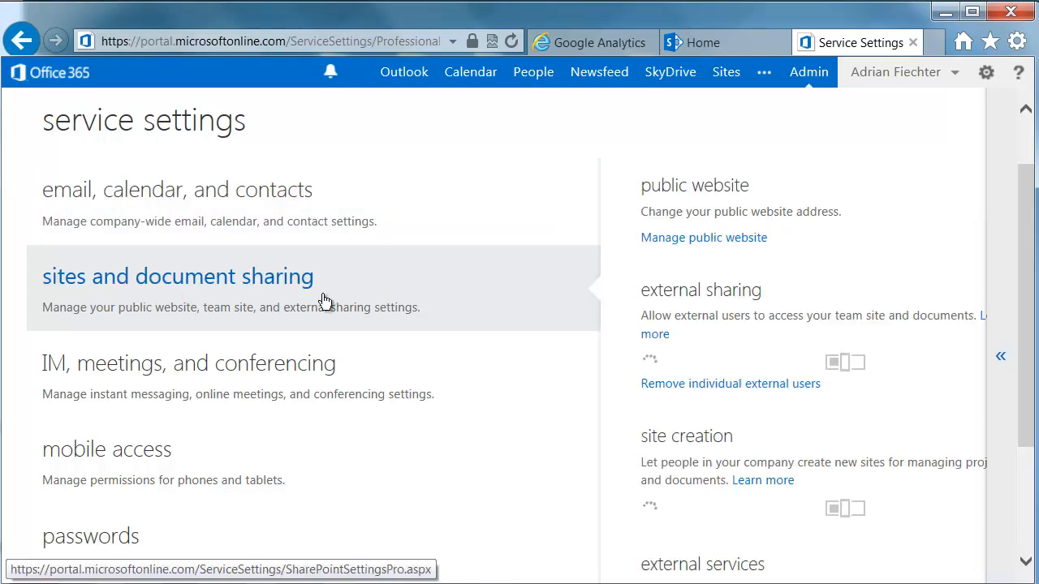
pyautogui.click(656, 240)
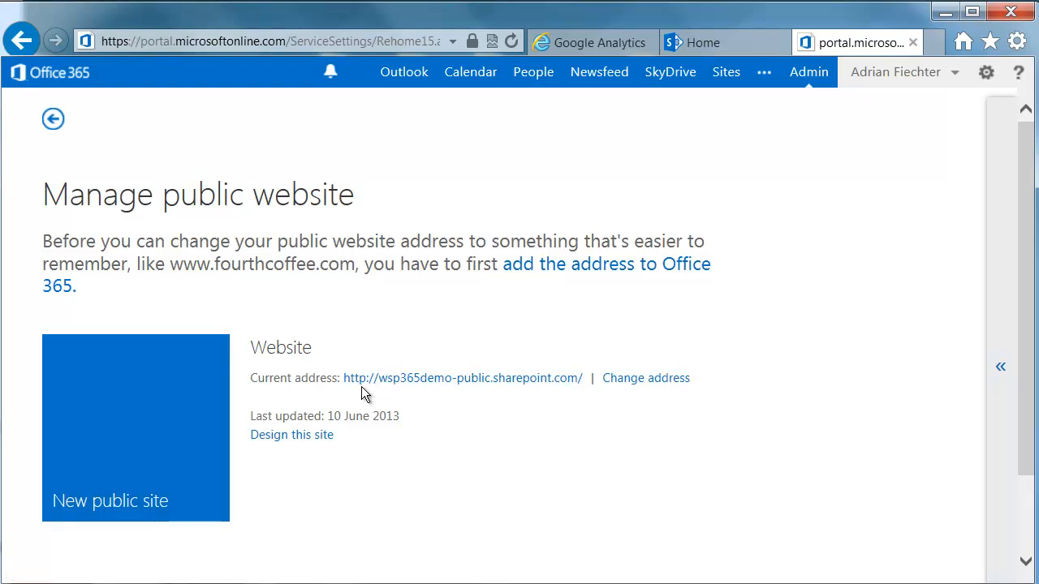
pyautogui.moveTo(585, 379); pyautogui.dragTo(357, 379)
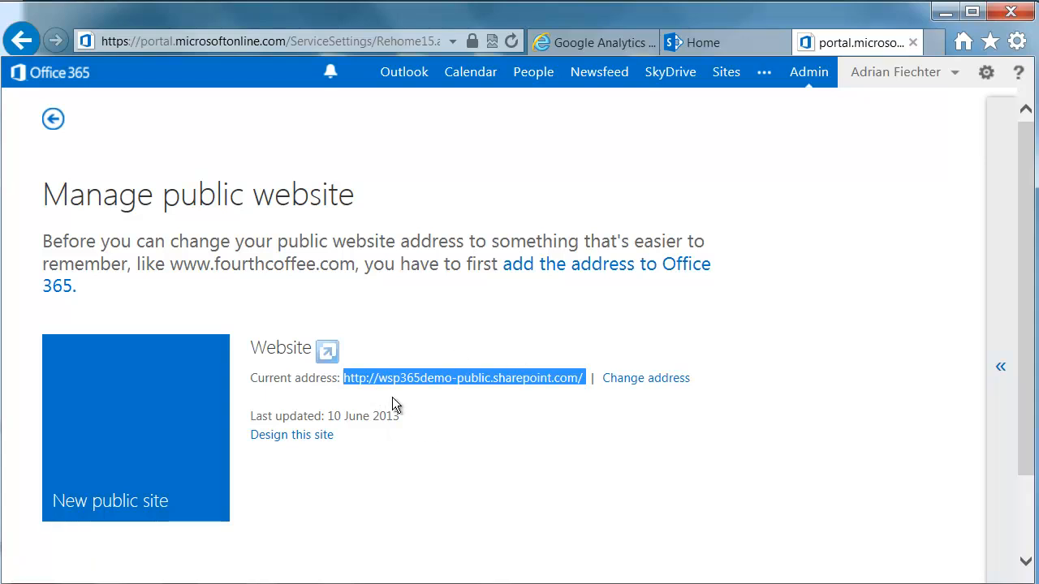
pyautogui.rightClick(403, 378)
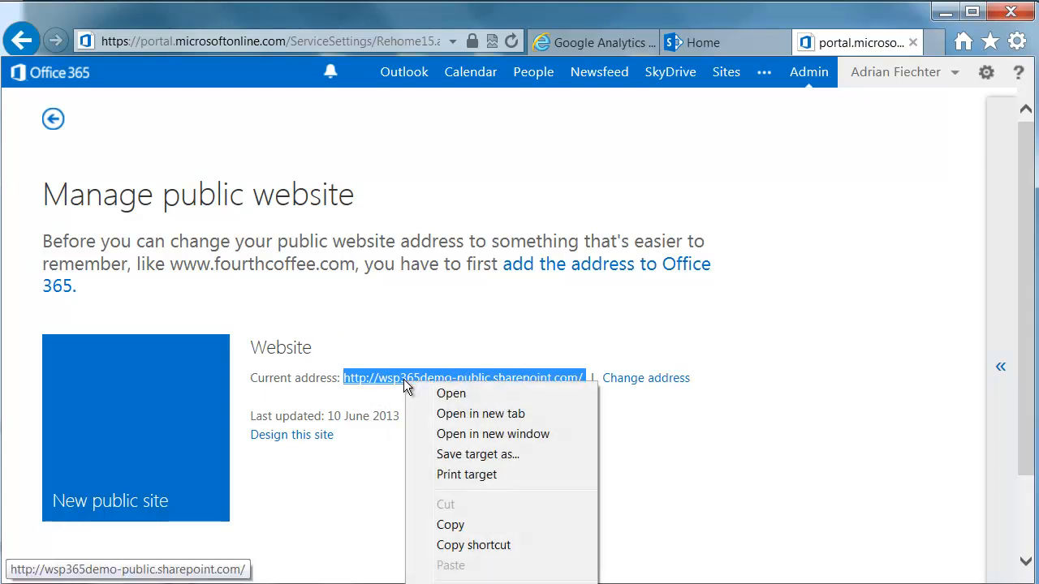
pyautogui.click(518, 526)
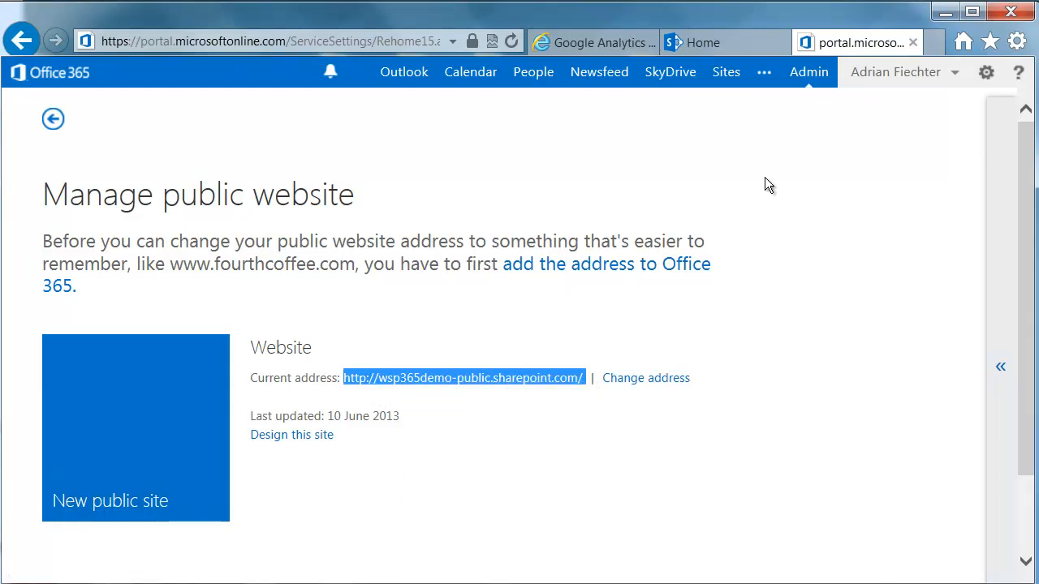
# Switch to Google Analytics, sign in, and start creating a new account from the account administration.
pyautogui.click(614, 44)
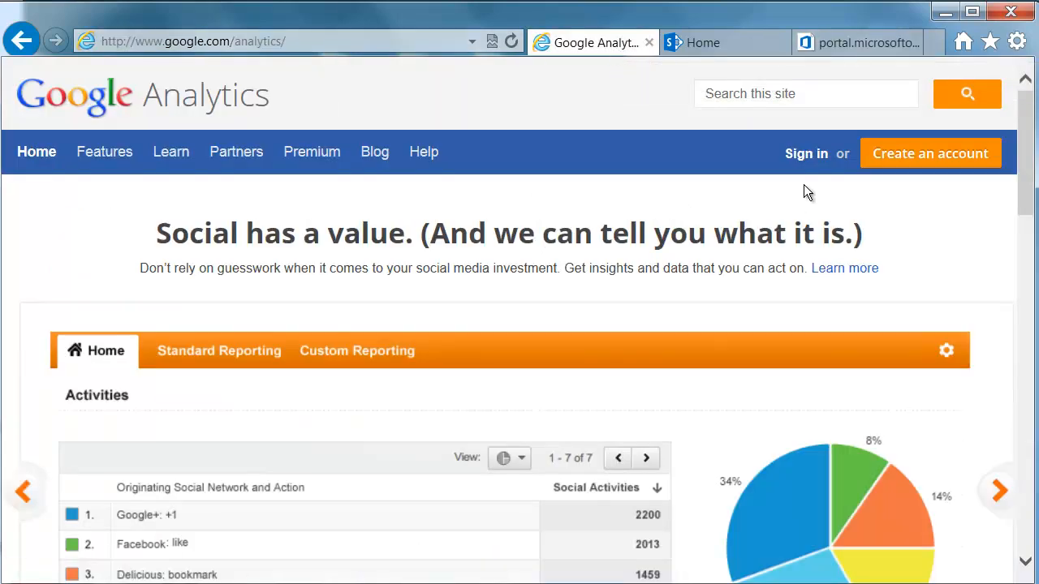
pyautogui.click(804, 154)
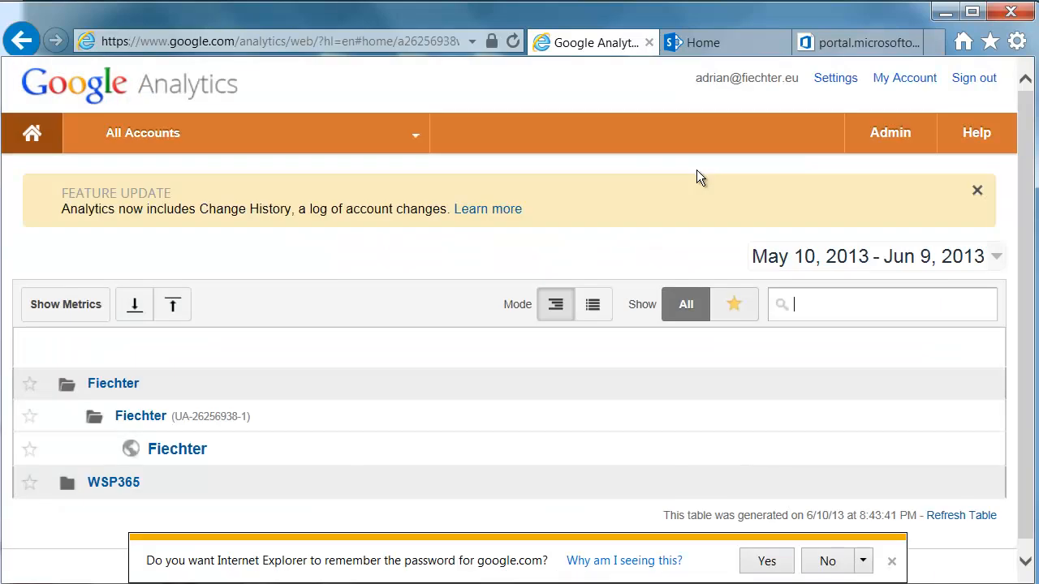
pyautogui.click(906, 145)
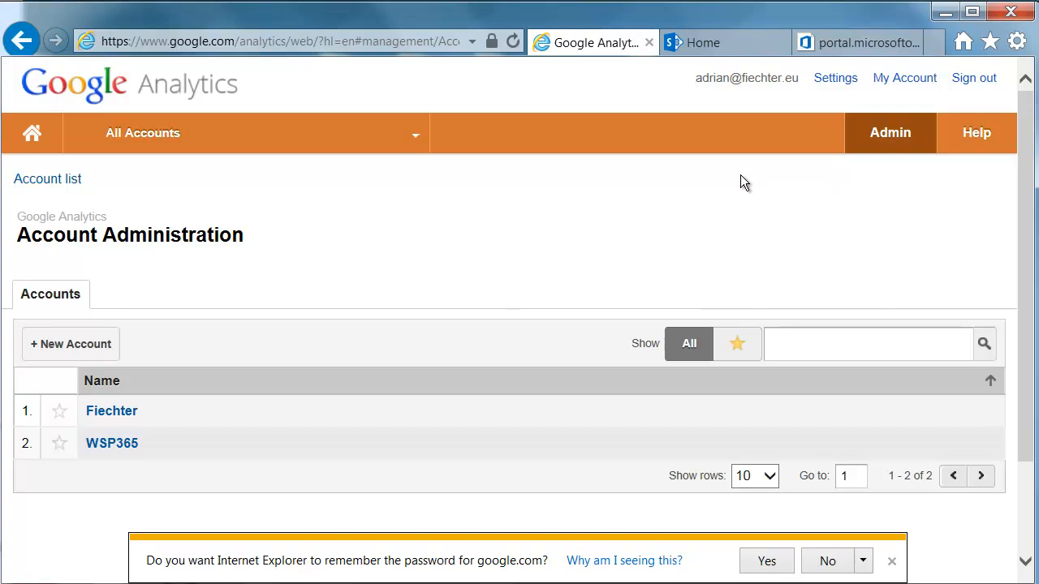
pyautogui.click(96, 353)
# Enter WSP365 Demo as the website name of the new web property, keeping the Universal Analytics tracking method.
pyautogui.scroll(2, 133, 325)
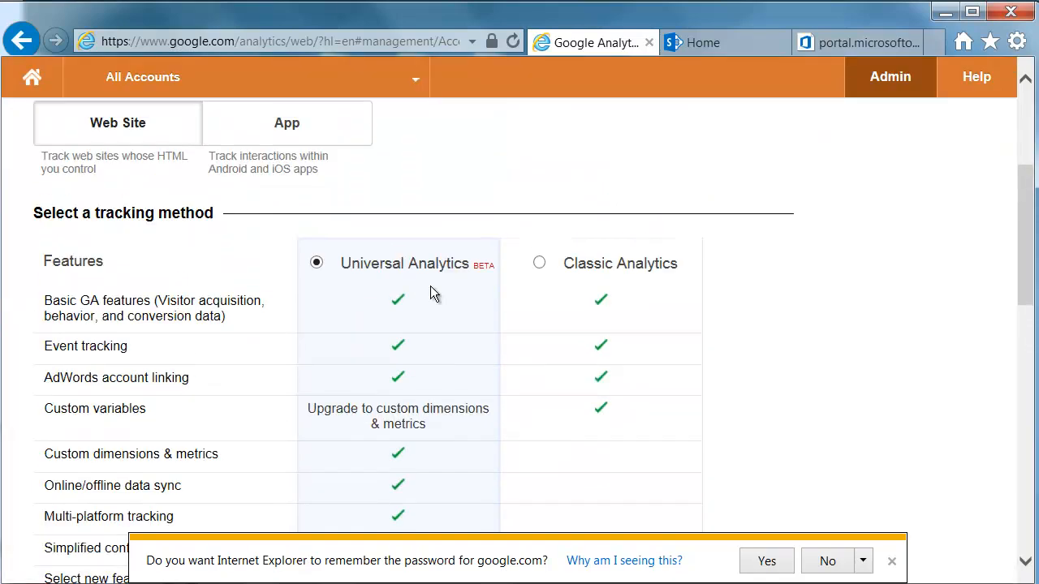
pyautogui.scroll(-3, 459, 216)
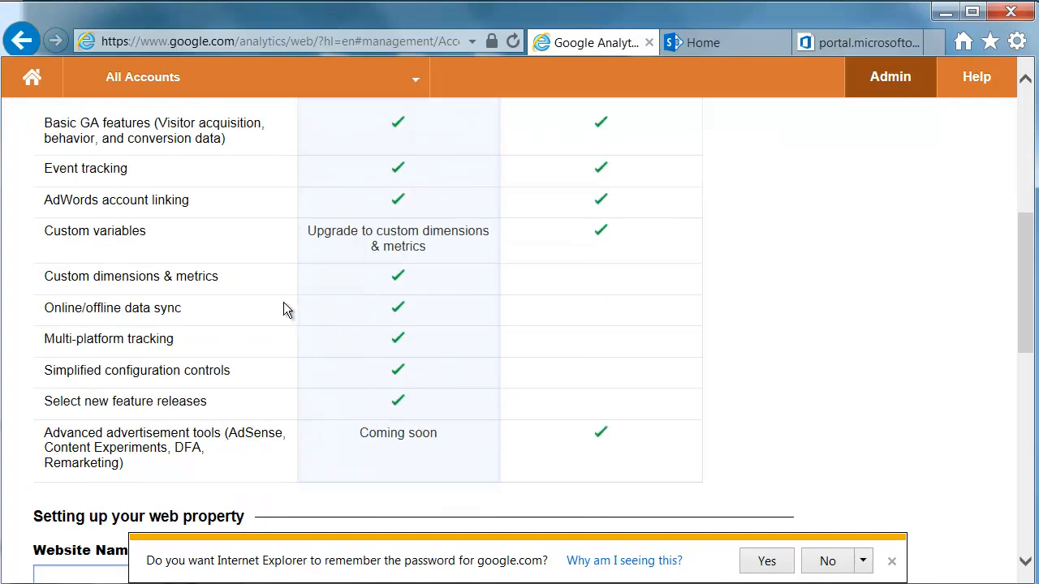
pyautogui.scroll(-2, 283, 304)
pyautogui.write('WSP365 Demo')
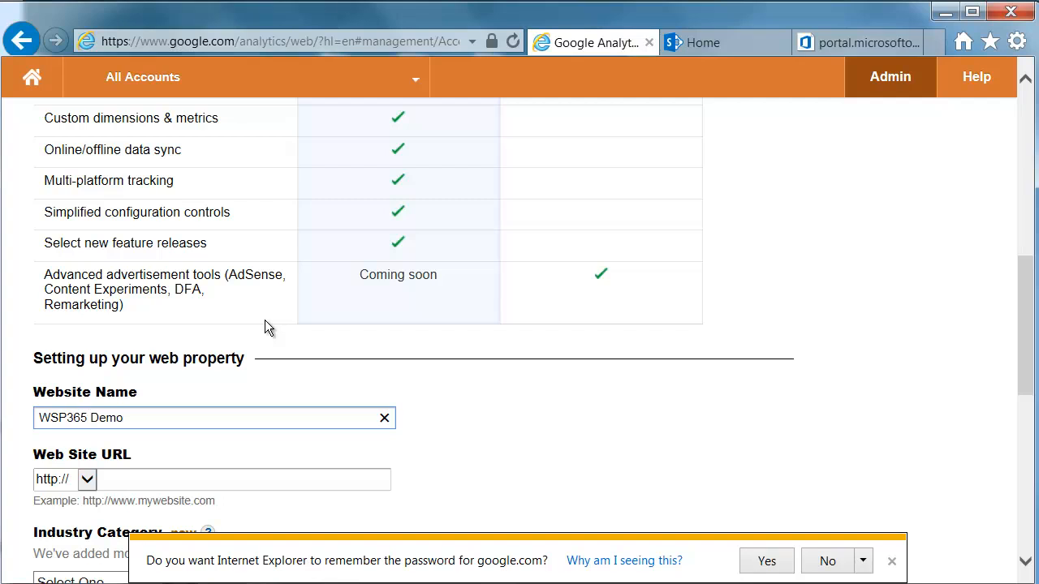
pyautogui.scroll(-2, 267, 325)
pyautogui.click(284, 318)
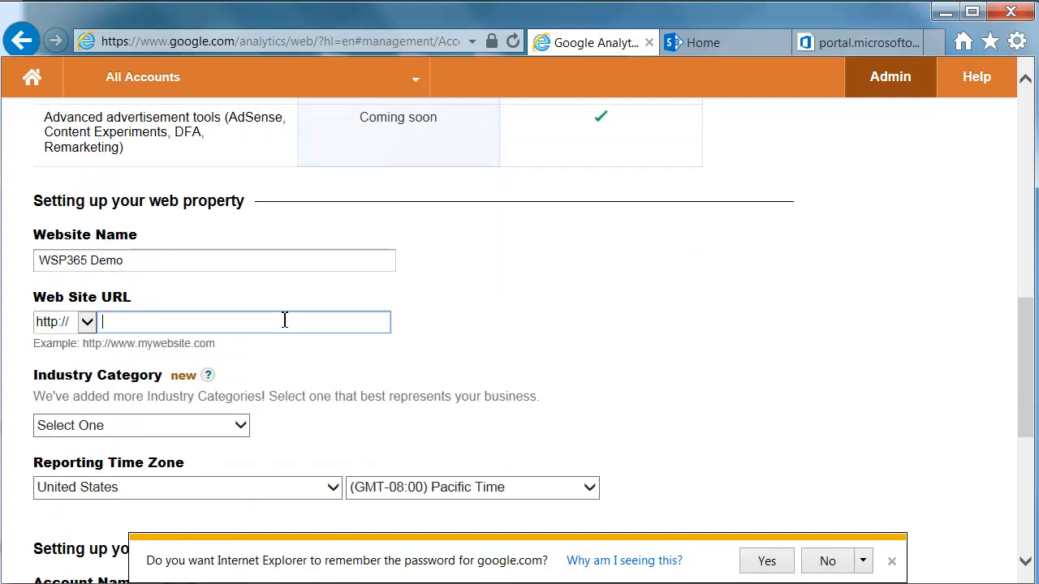
pyautogui.hotkey('ctrl', 'v')
pyautogui.tripleClick(139, 324)
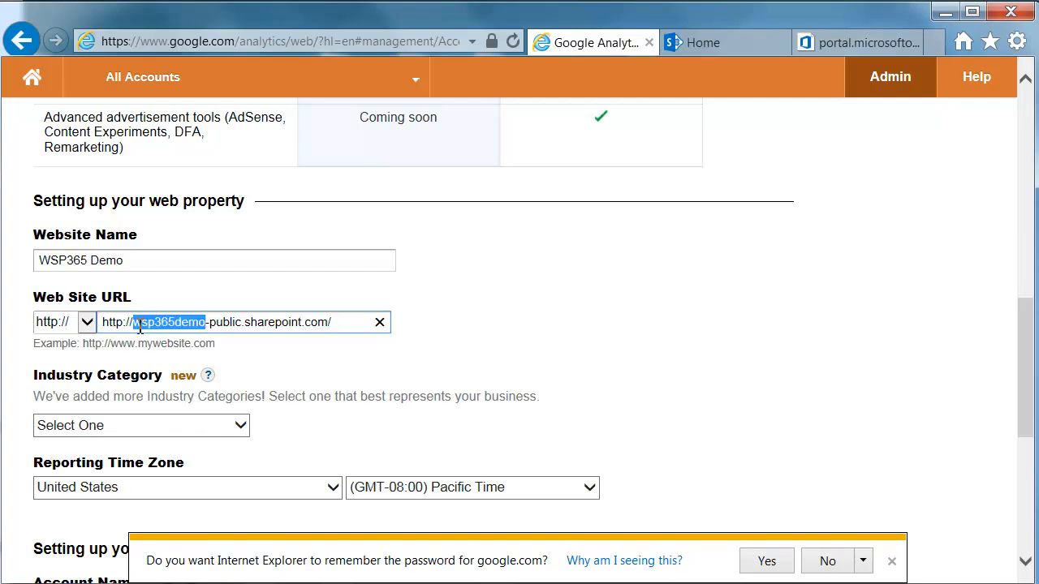
pyautogui.click(139, 328)
pyautogui.moveTo(138, 323); pyautogui.dragTo(87, 322)
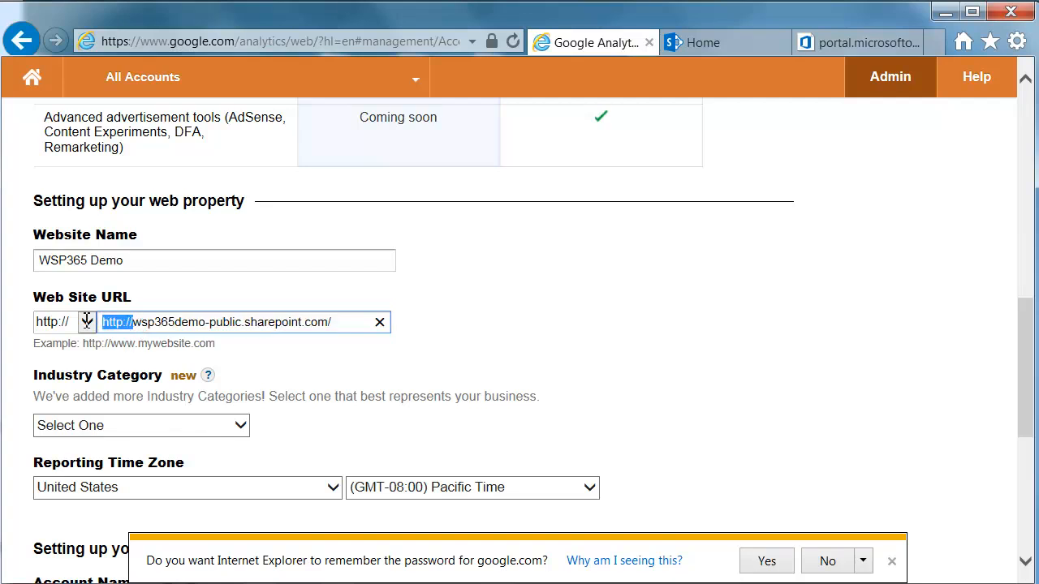
pyautogui.press('Delete')
pyautogui.click(344, 321)
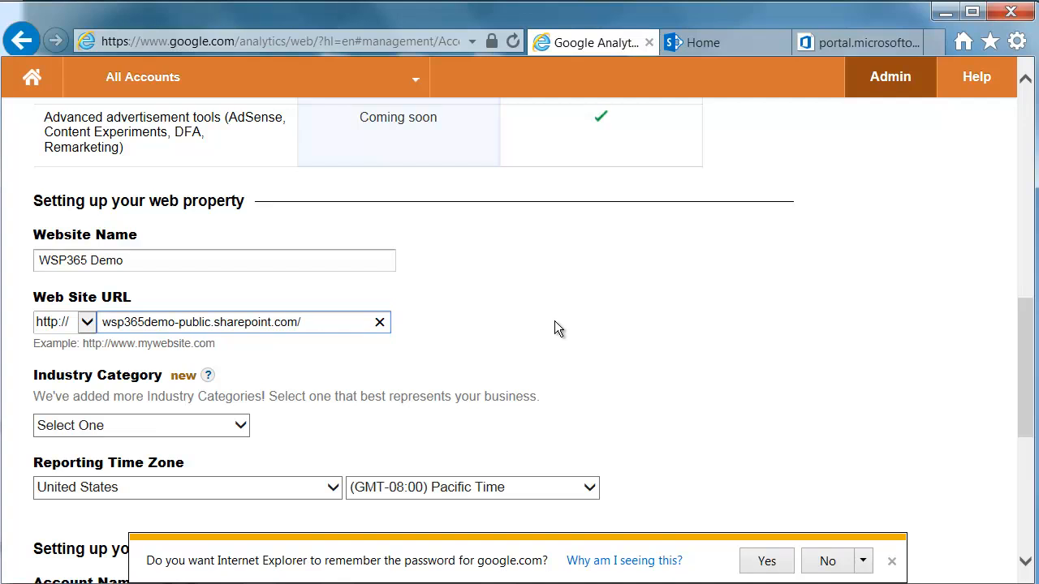
# Set the web property's industry category to Internet and Telecom.
pyautogui.scroll(-1, 555, 323)
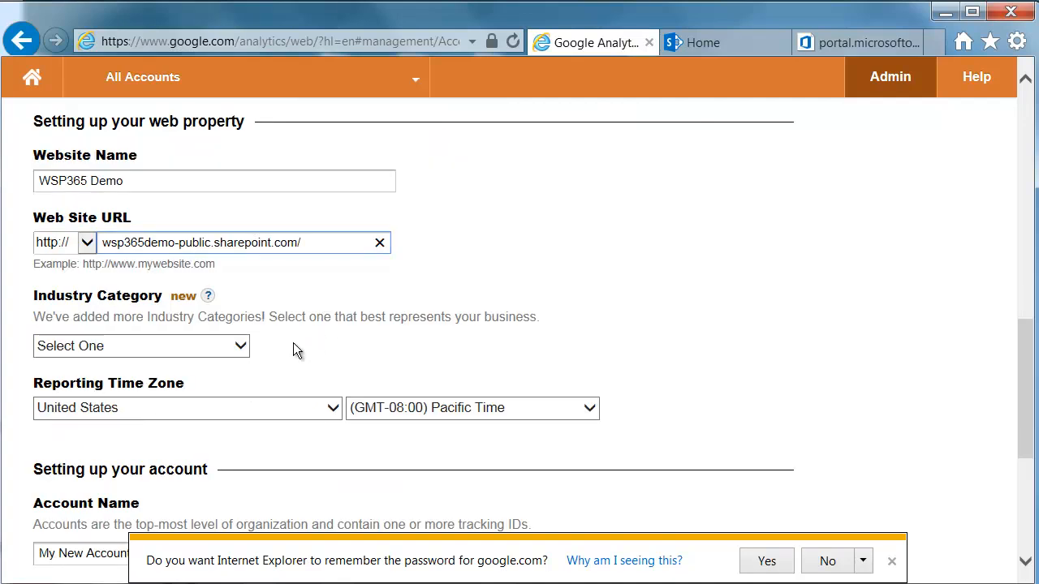
pyautogui.click(219, 349)
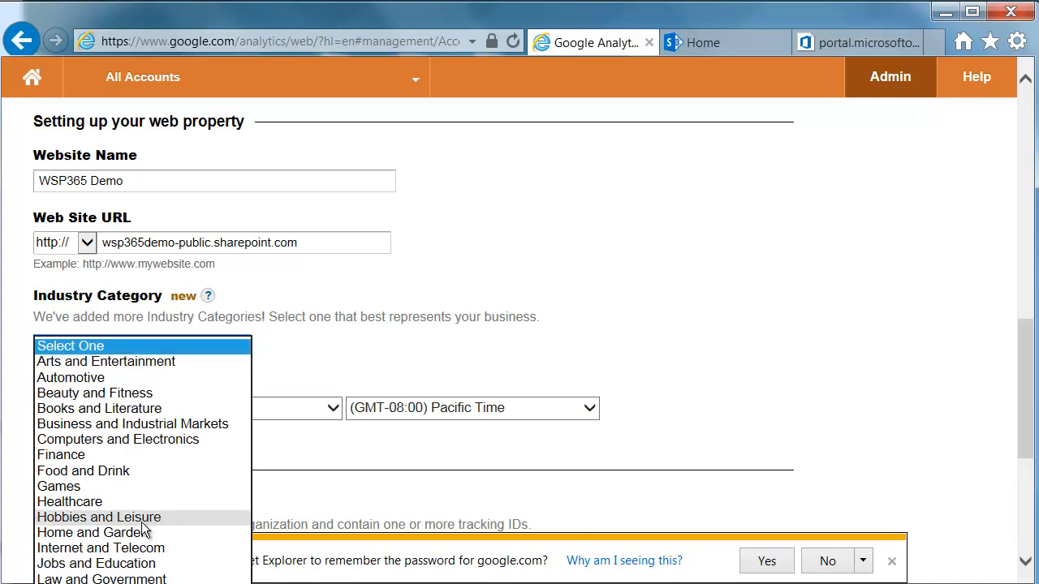
pyautogui.click(153, 550)
# Set the country of the reporting time zone to Finland.
pyautogui.click(311, 408)
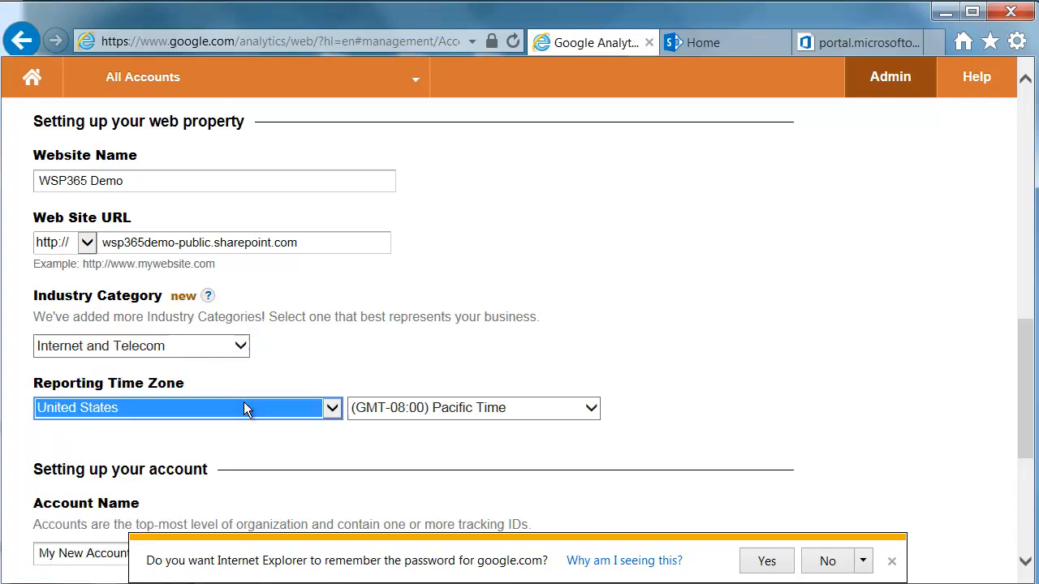
pyautogui.click(338, 408)
pyautogui.scroll(9, 300, 410)
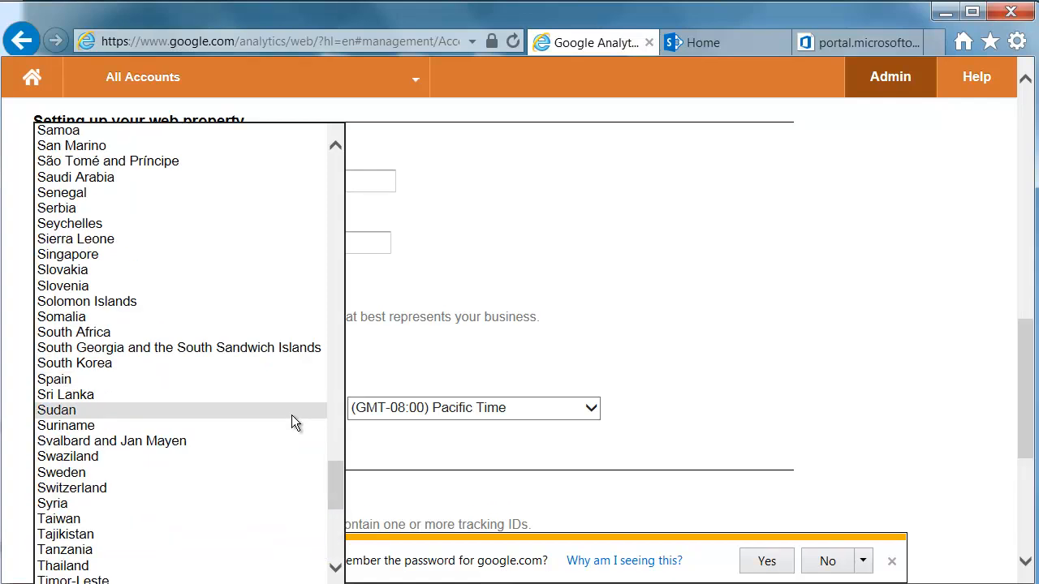
pyautogui.moveTo(339, 458); pyautogui.dragTo(342, 217)
pyautogui.scroll(-10, 96, 411)
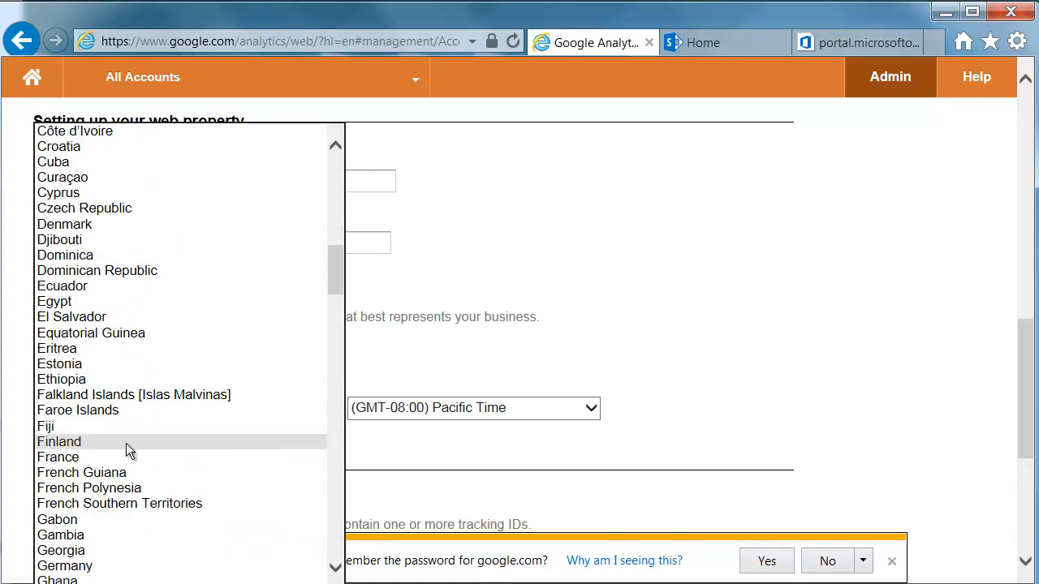
pyautogui.click(127, 442)
# Name the account WSP365Demo, leave all data sharing options enabled, and request the tracking ID.
pyautogui.scroll(-4, 589, 358)
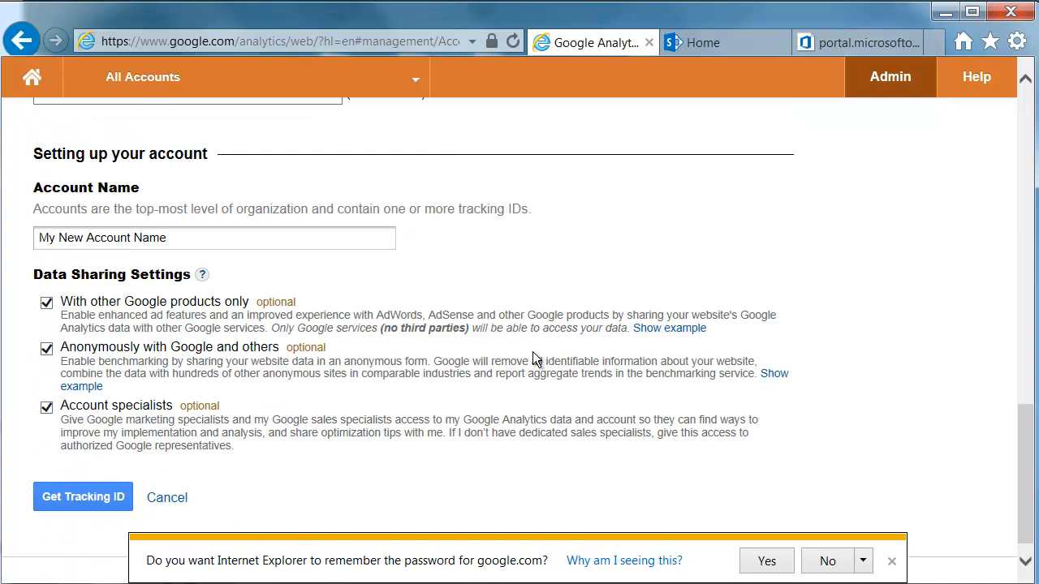
pyautogui.click(227, 236)
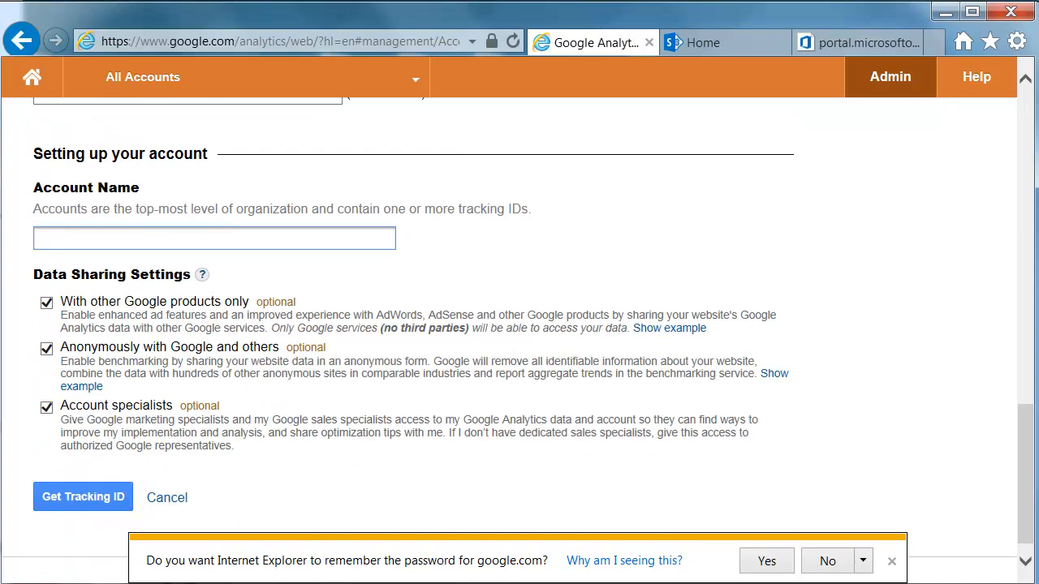
pyautogui.write('WSP365Demo')
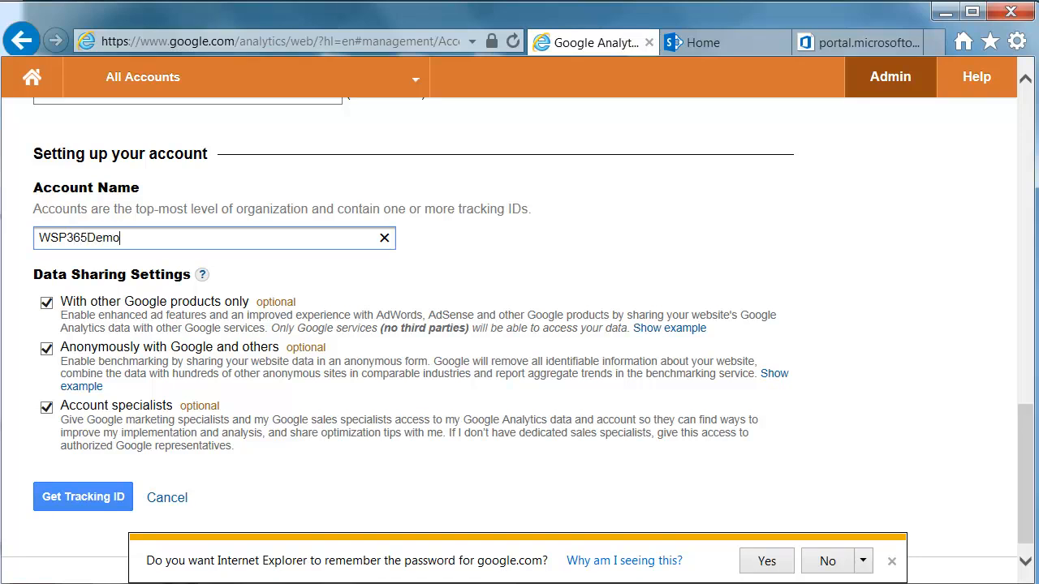
pyautogui.click(80, 497)
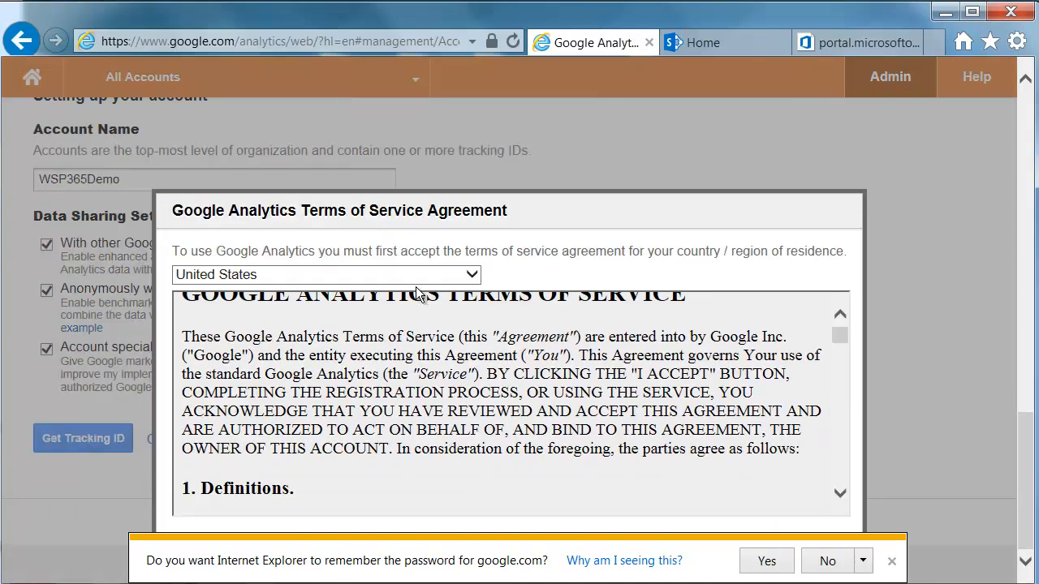
# Choose Finland as the country of residence and accept the Google Analytics terms of service.
pyautogui.click(416, 273)
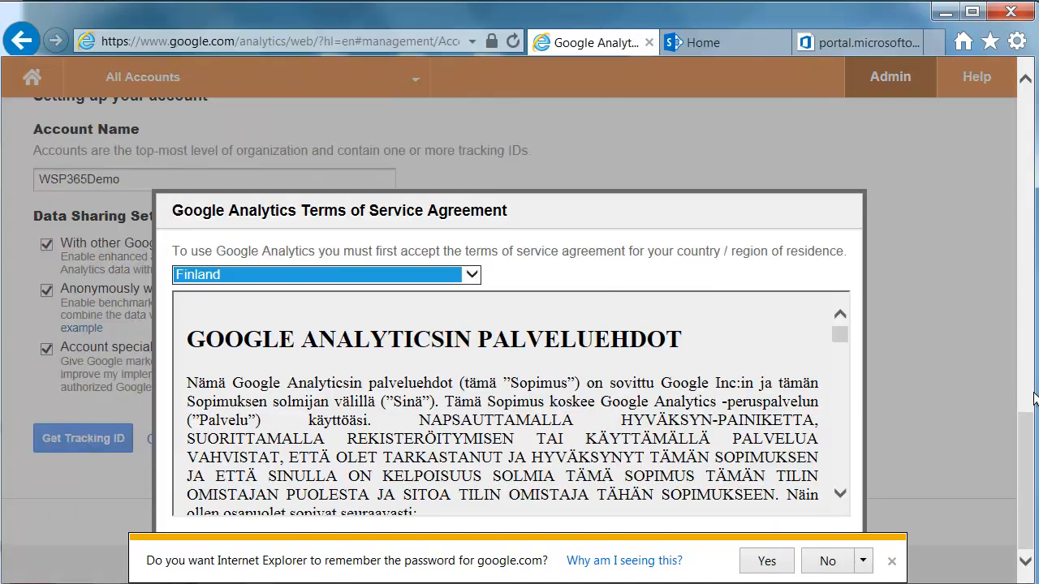
pyautogui.moveTo(836, 333); pyautogui.dragTo(840, 487)
pyautogui.click(201, 556)
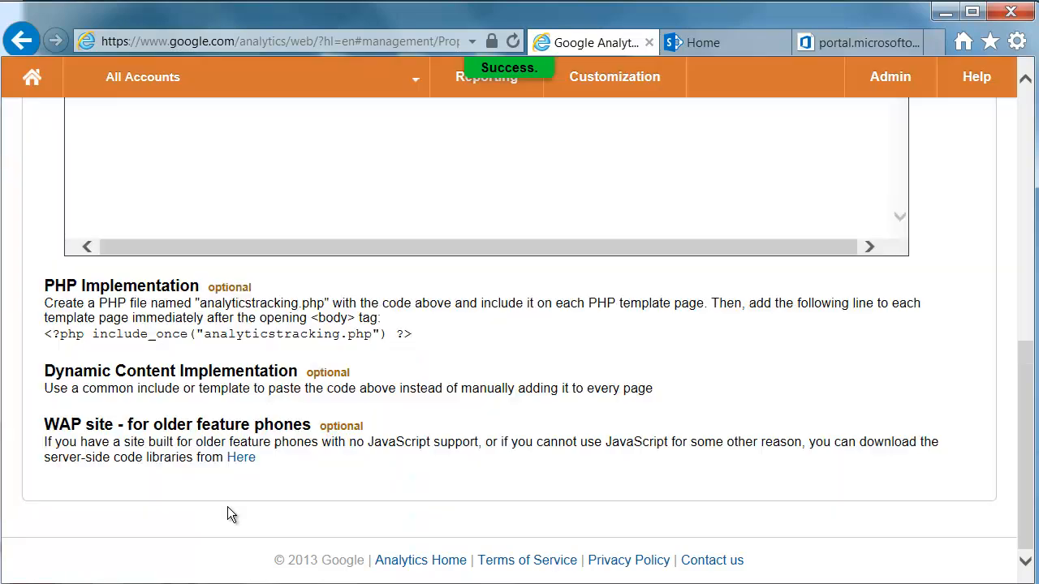
# Review the tracking information of the new property and select the entire tracking code script for copying.
pyautogui.scroll(4, 312, 406)
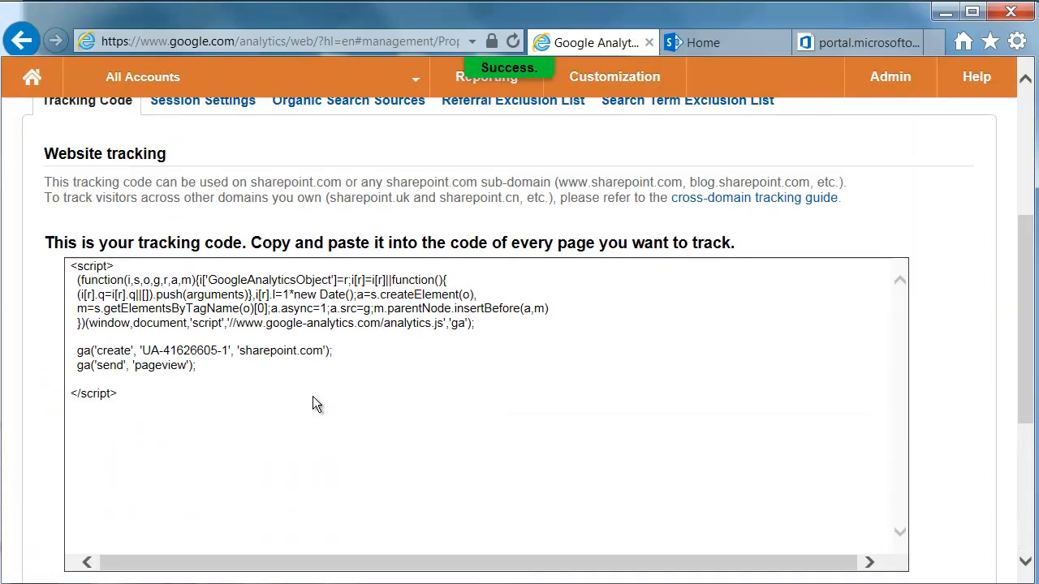
pyautogui.scroll(2, 312, 401)
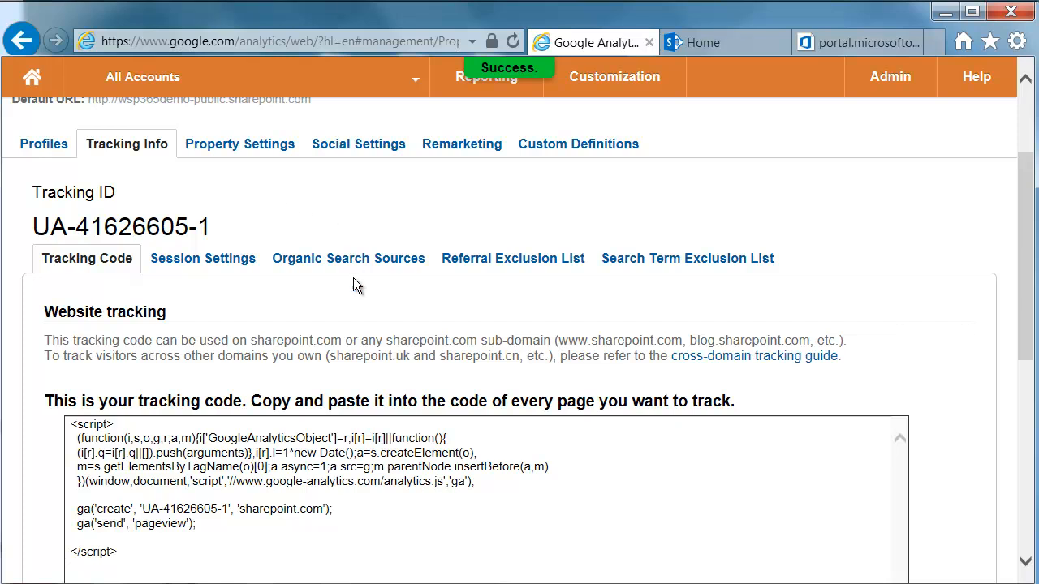
pyautogui.scroll(-1, 207, 515)
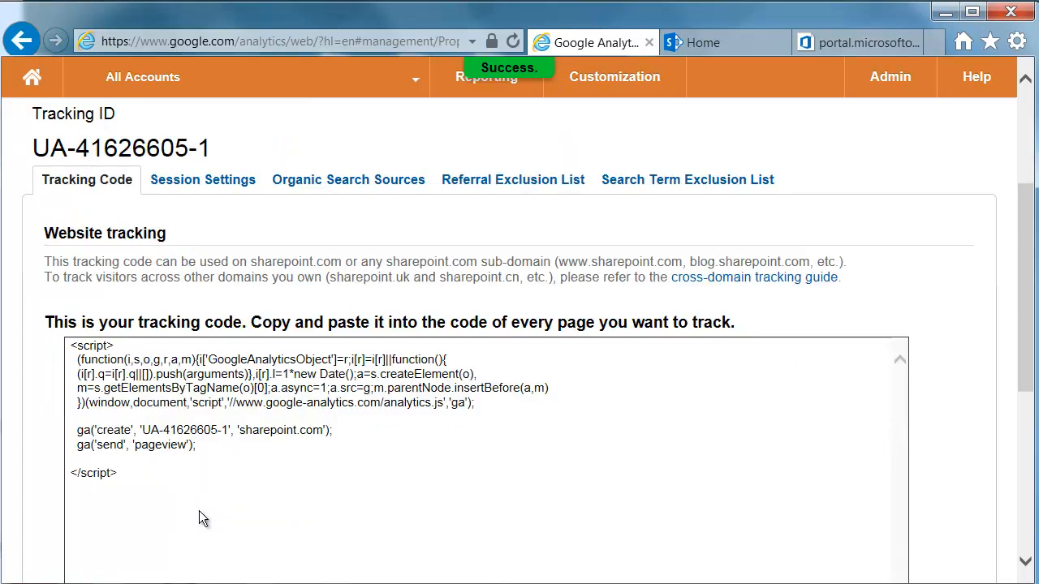
pyautogui.moveTo(73, 360); pyautogui.dragTo(212, 444)
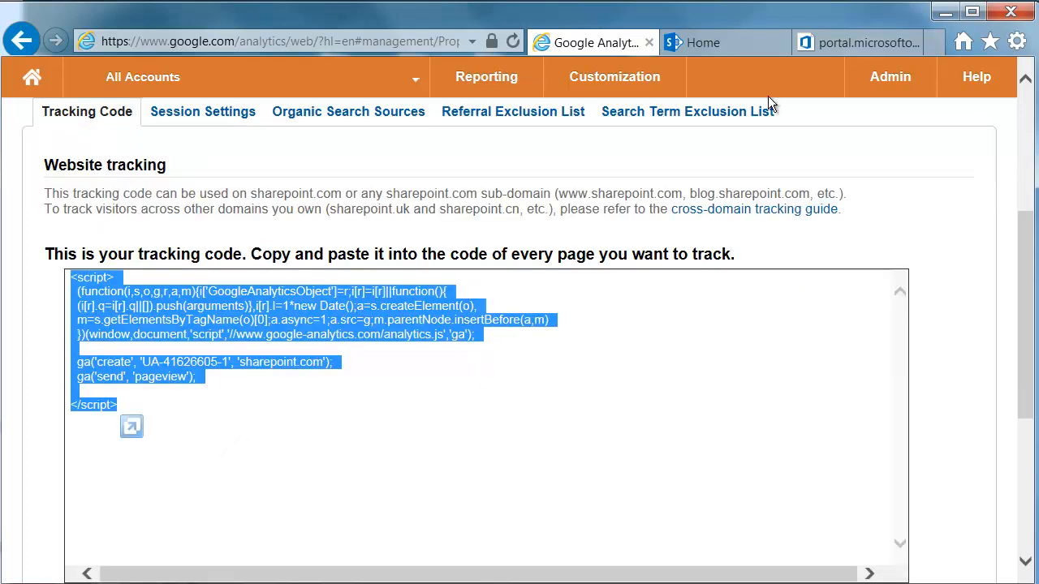
# Download the Google Analytics for SharePoint package from the public site's Downloads page and save Wsp365.GoogleAnalytics.zip in the Debug folder.
pyautogui.click(721, 43)
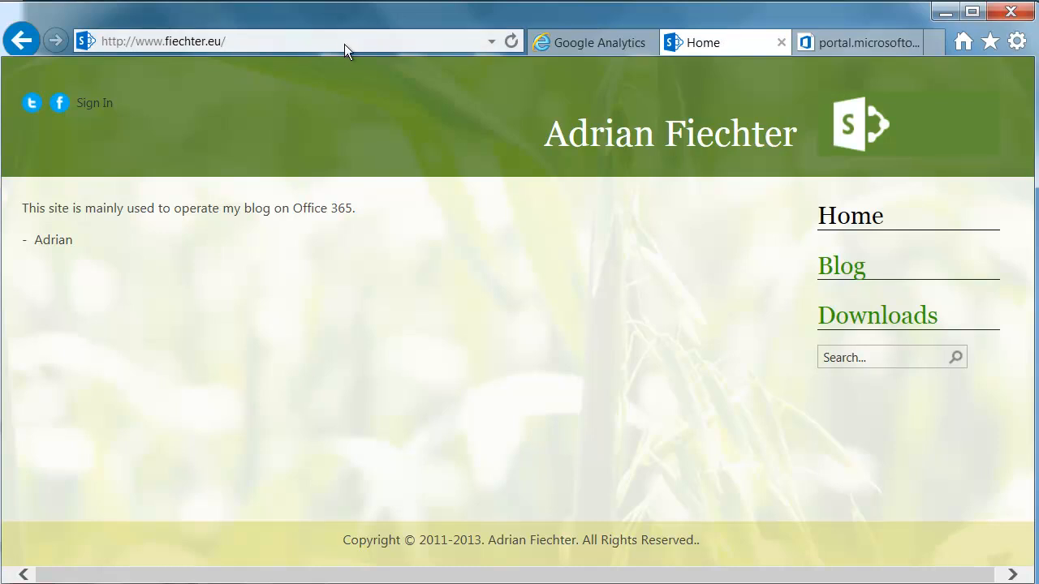
pyautogui.click(165, 42)
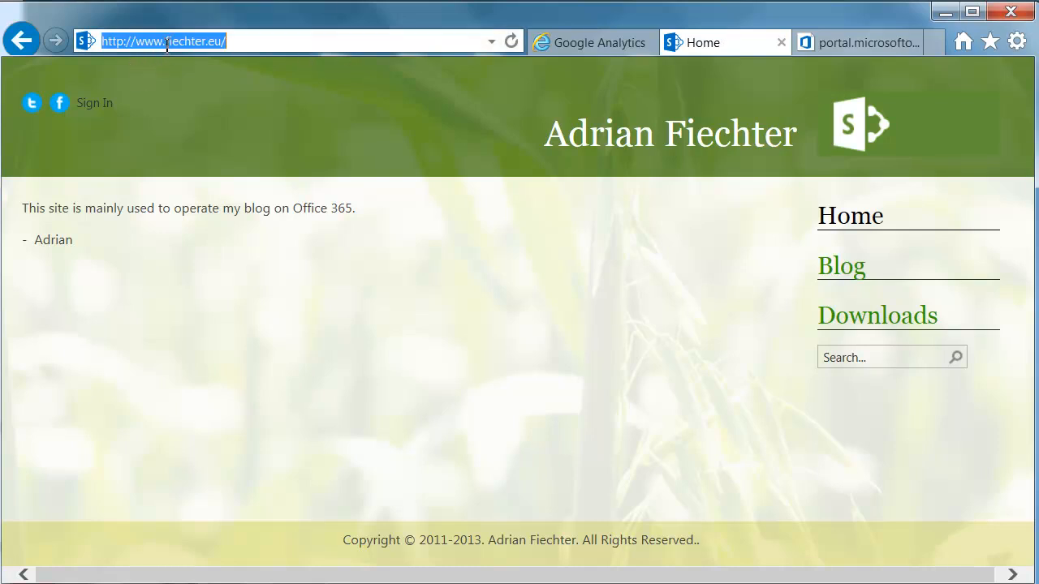
pyautogui.click(840, 328)
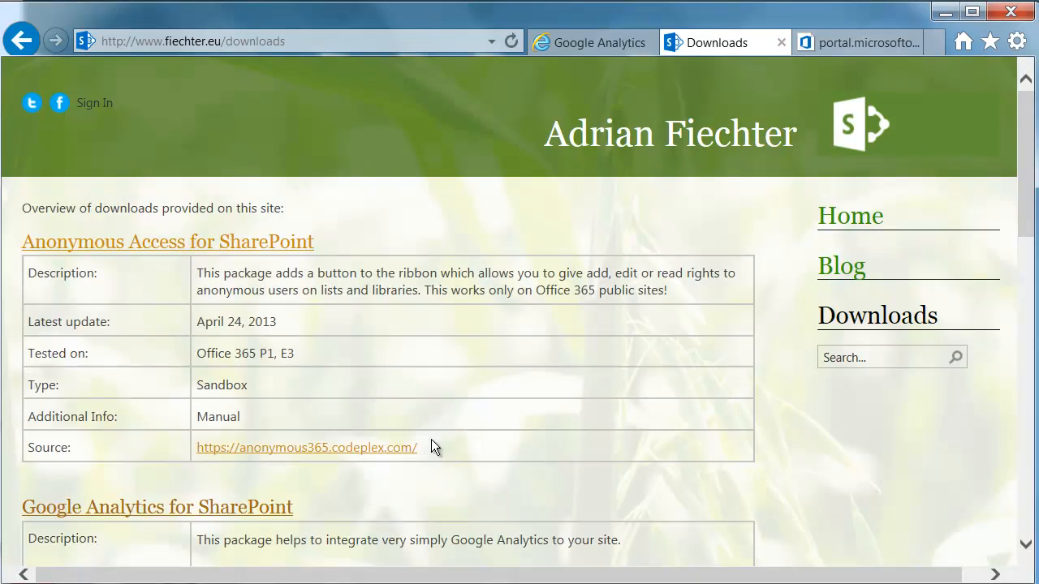
pyautogui.scroll(-4, 431, 442)
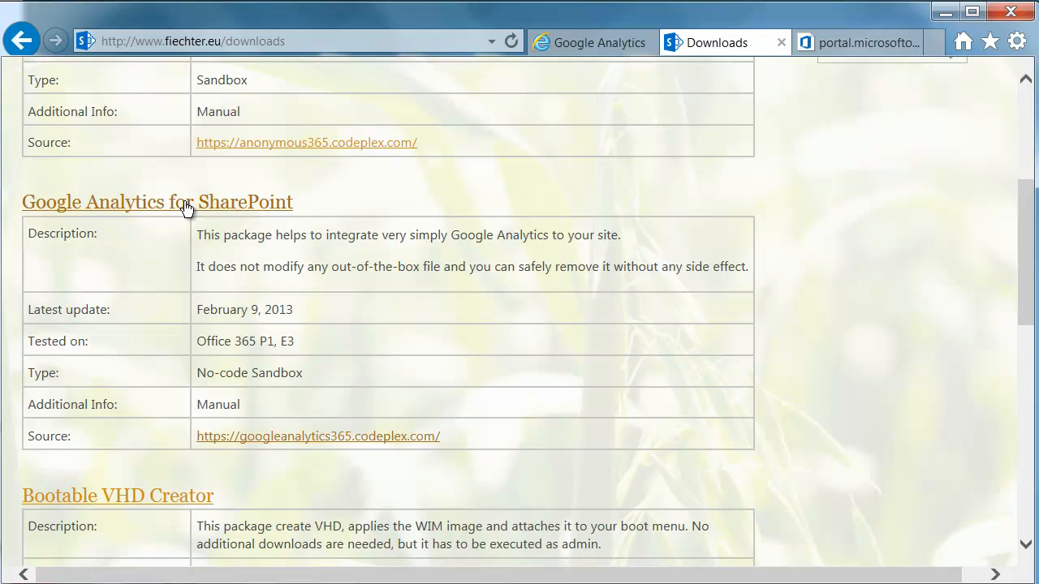
pyautogui.click(227, 210)
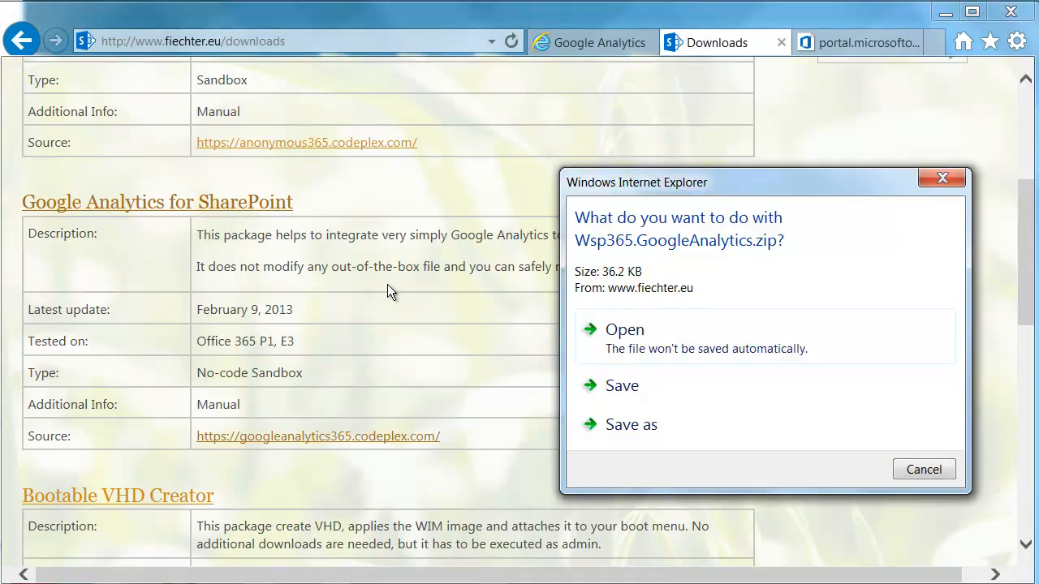
pyautogui.click(627, 432)
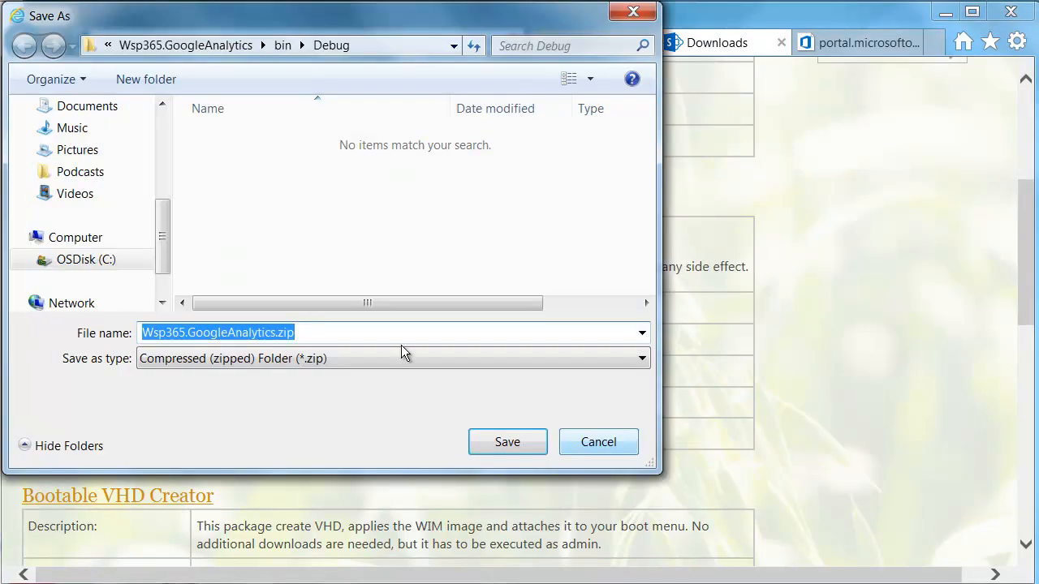
pyautogui.click(510, 443)
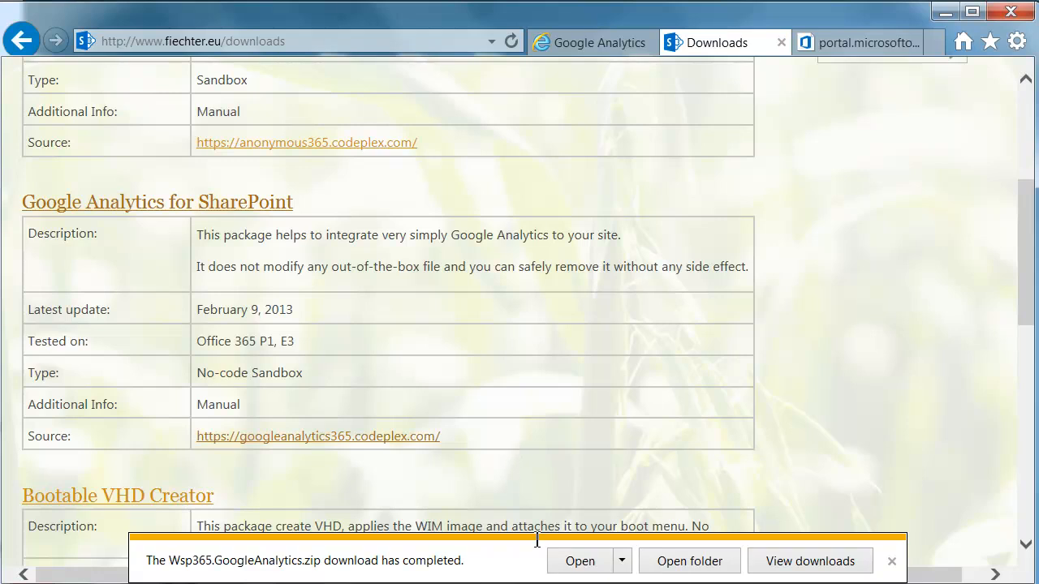
# Copy the contents of Wsp365.GoogleAnalytics.zip, including Wsp365.GoogleAnalytics.wsp, into the Debug folder.
pyautogui.click(578, 561)
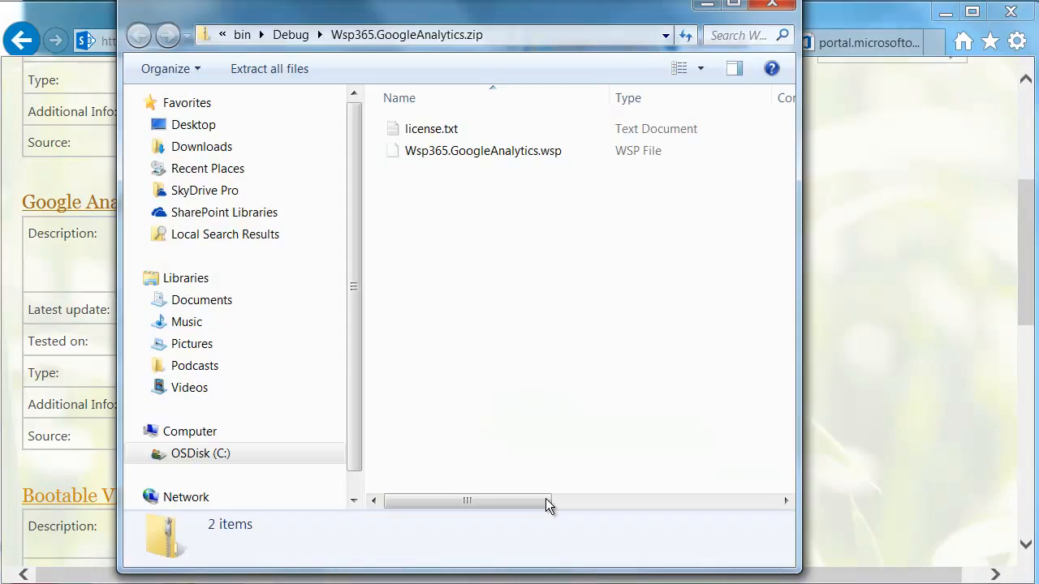
pyautogui.moveTo(578, 321); pyautogui.dragTo(481, 152)
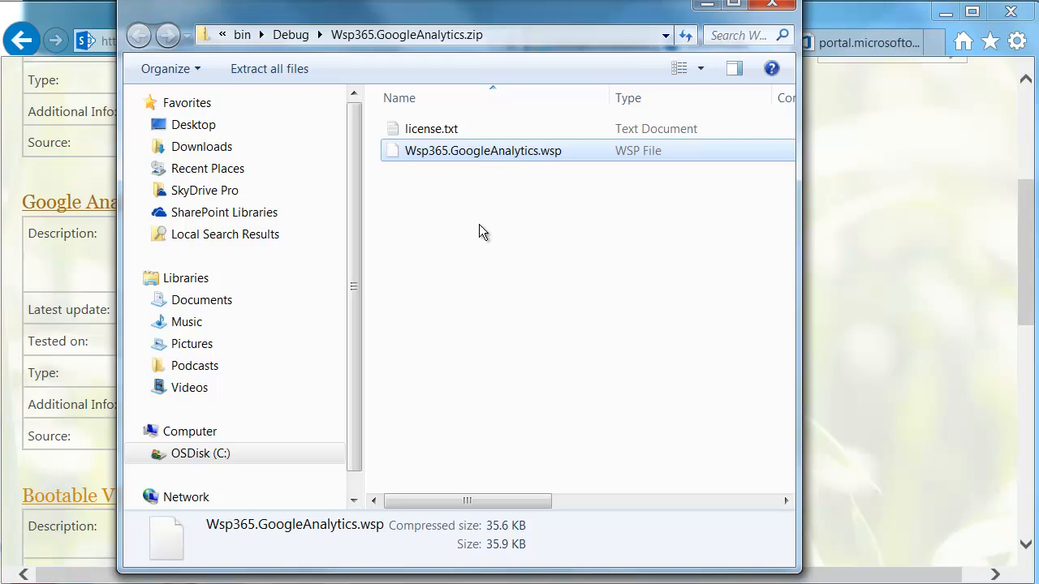
pyautogui.click(286, 37)
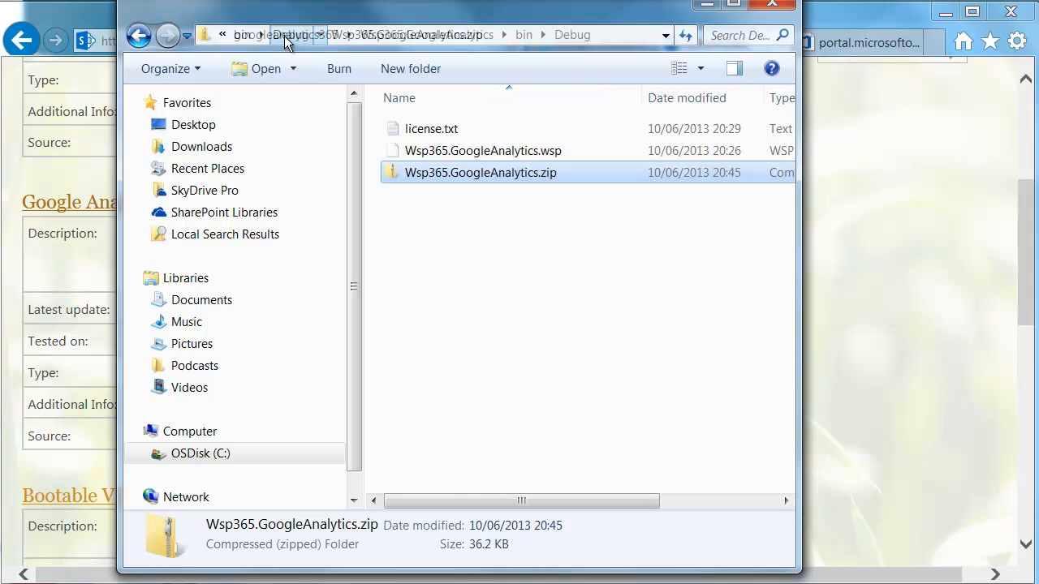
pyautogui.rightClick(452, 176)
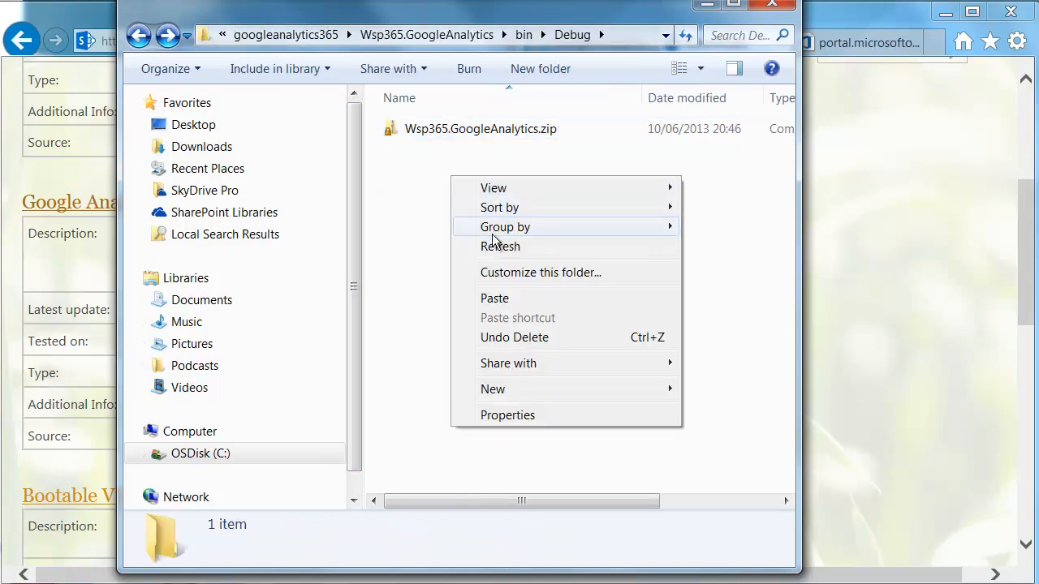
pyautogui.click(525, 305)
pyautogui.click(525, 305)
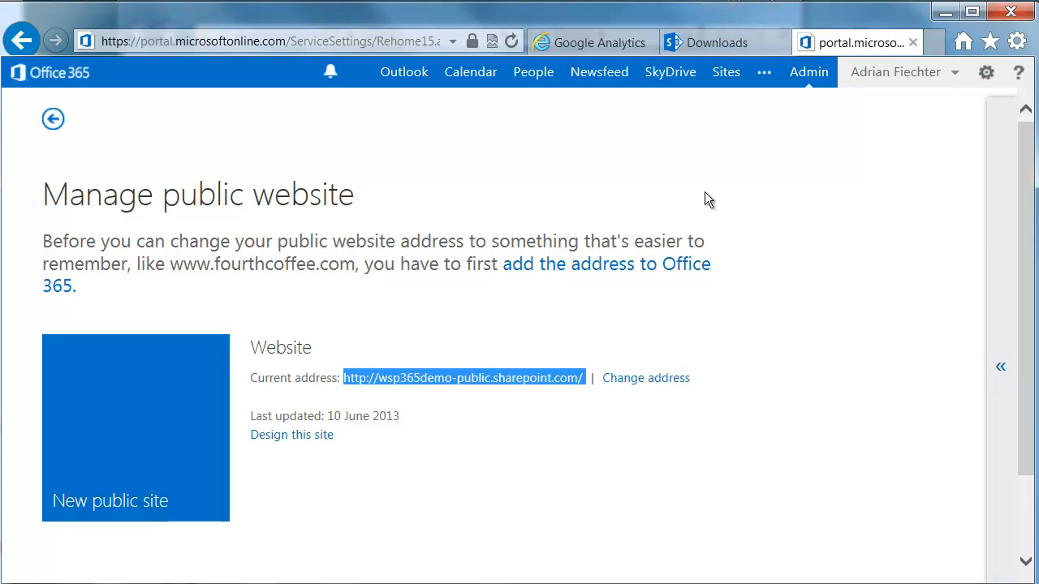
pyautogui.click(284, 440)
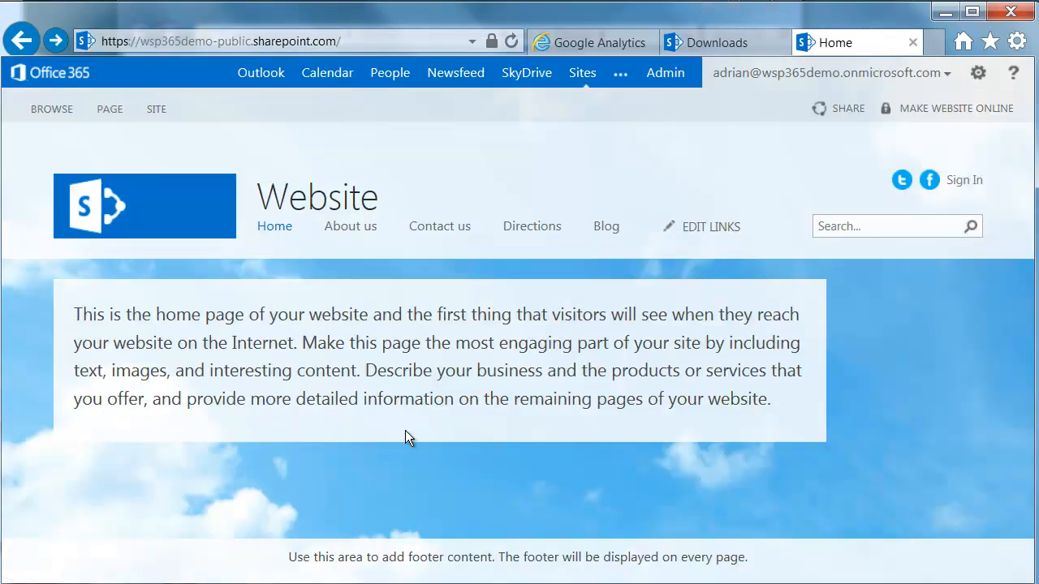
pyautogui.doubleClick(394, 44)
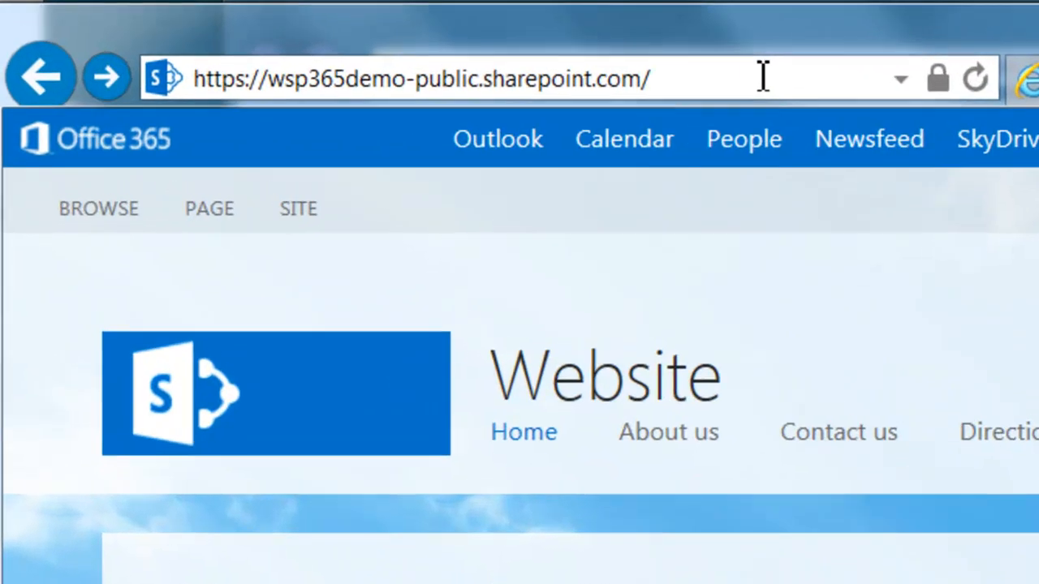
pyautogui.write('_catalogs')
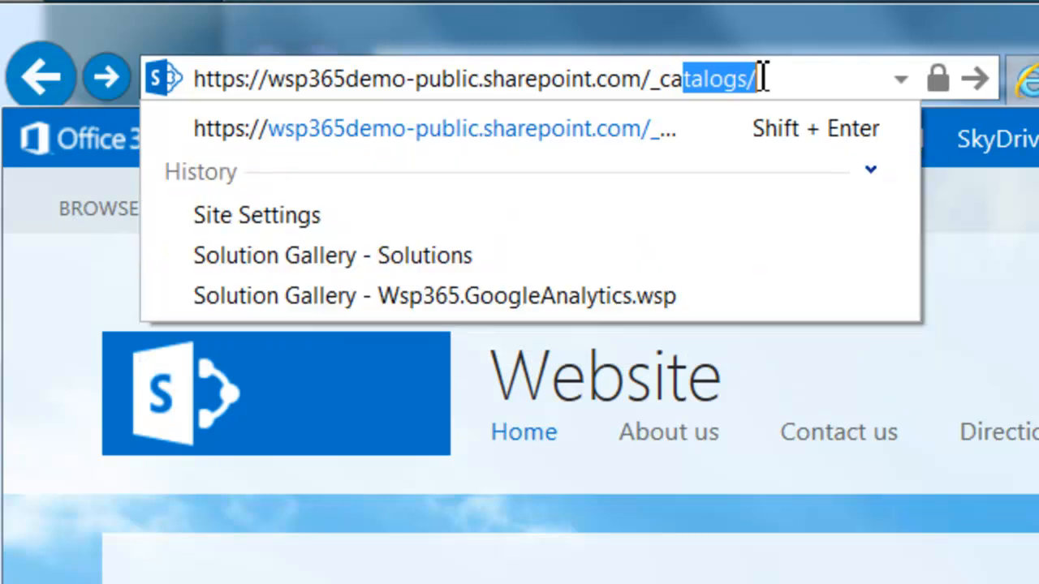
pyautogui.write('/')
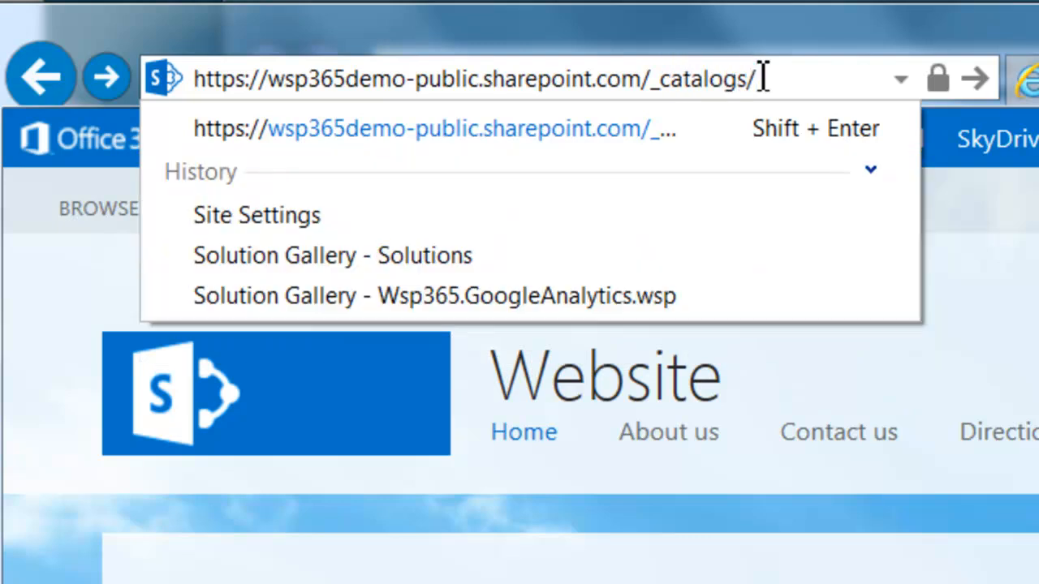
pyautogui.write('solutions')
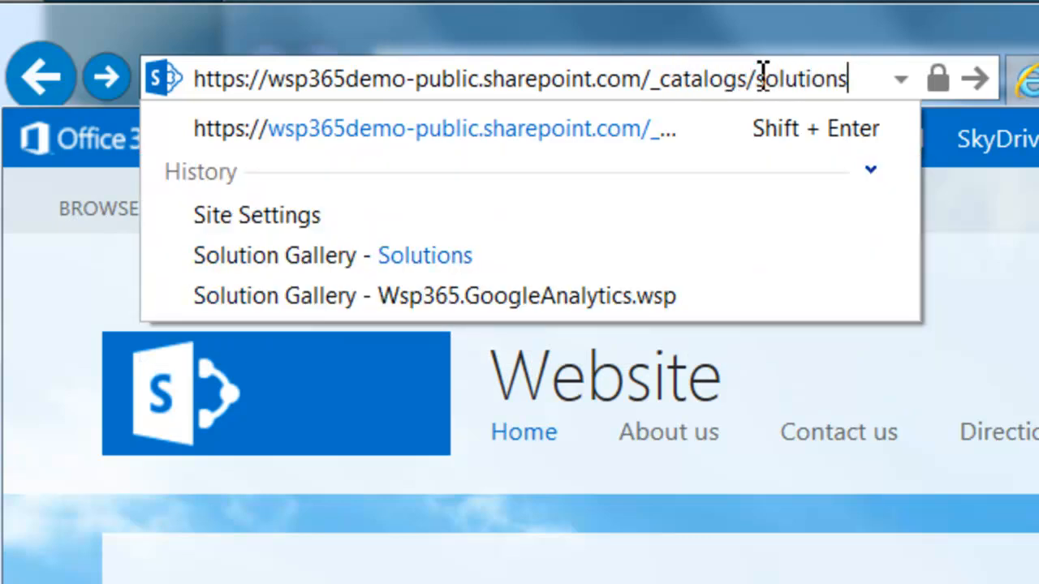
pyautogui.press('Return')
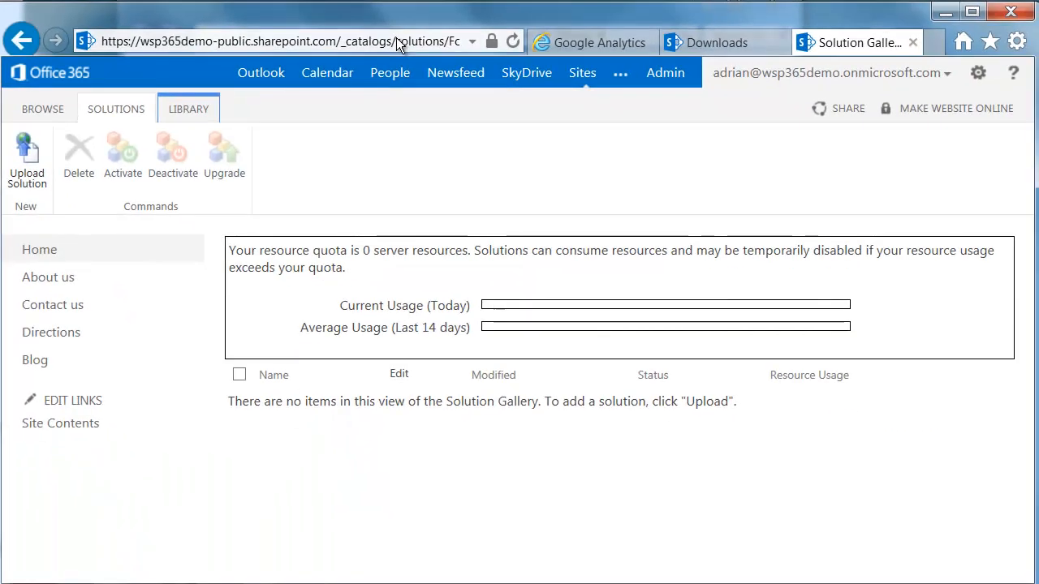
# Upload Wsp365.GoogleAnalytics.wsp from the Debug folder to the Solution Gallery and activate the solution.
pyautogui.click(22, 169)
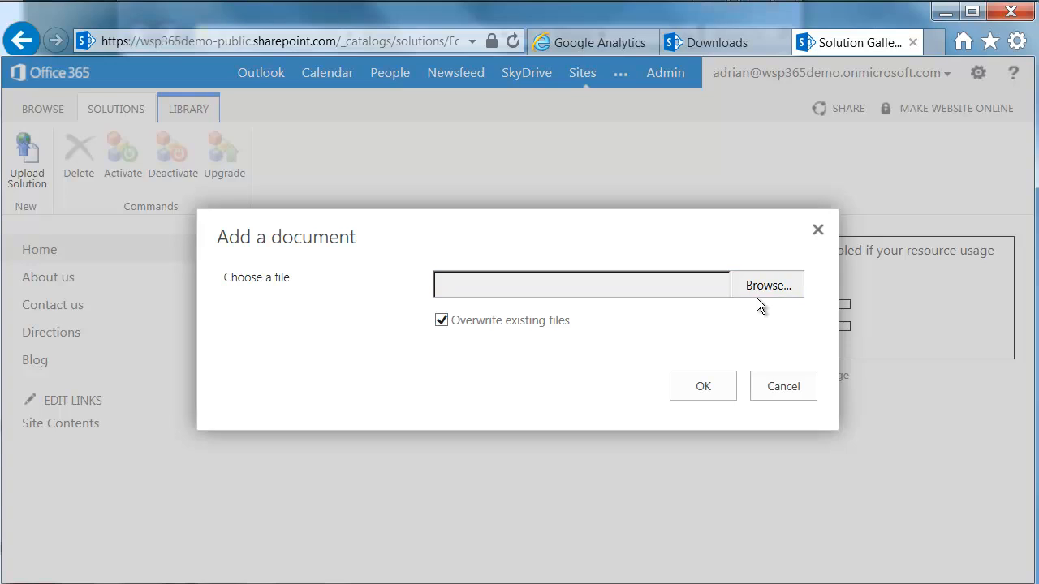
pyautogui.click(758, 287)
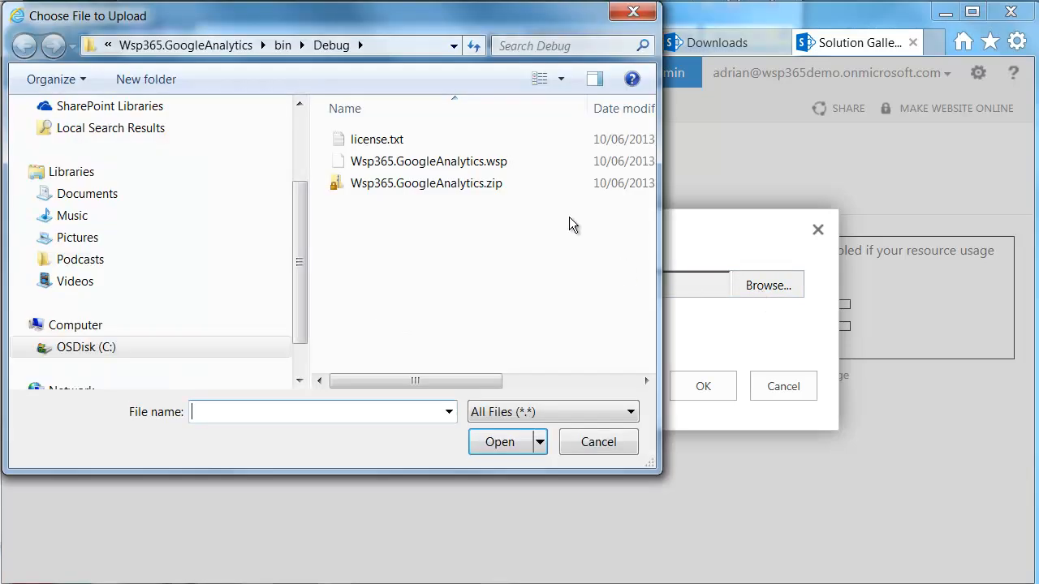
pyautogui.click(442, 162)
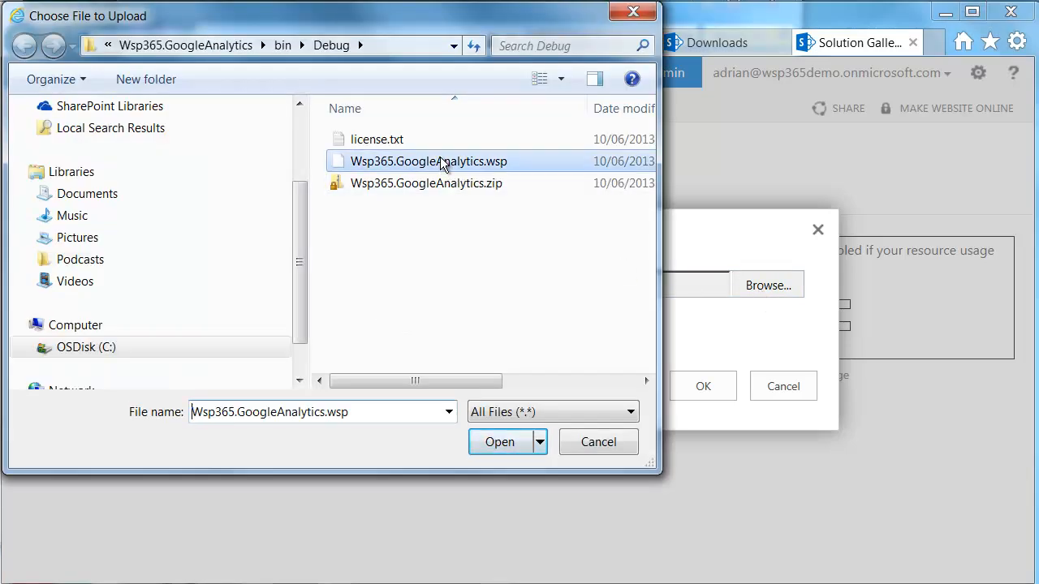
pyautogui.click(511, 441)
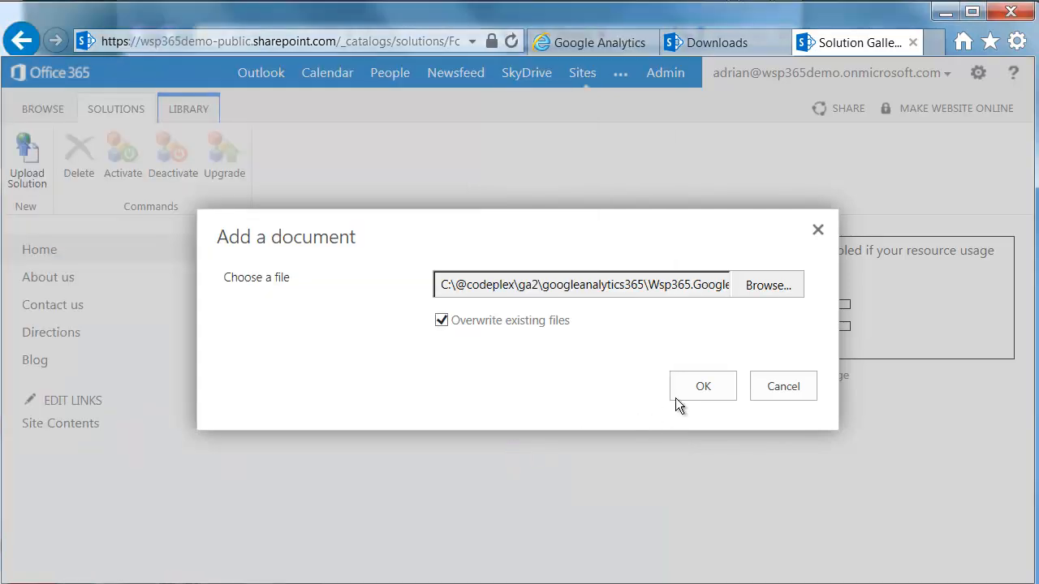
pyautogui.click(689, 389)
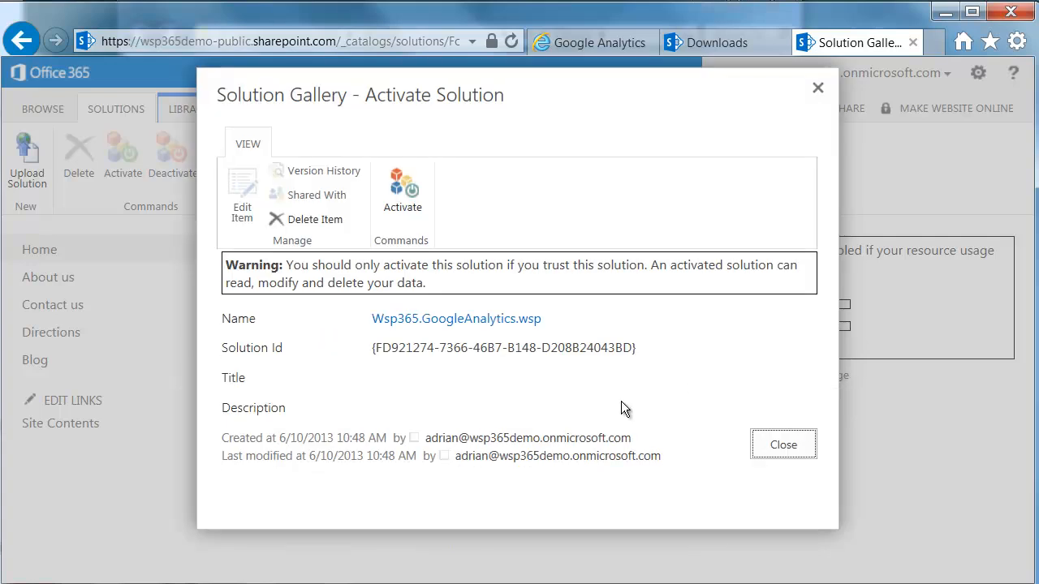
pyautogui.click(401, 192)
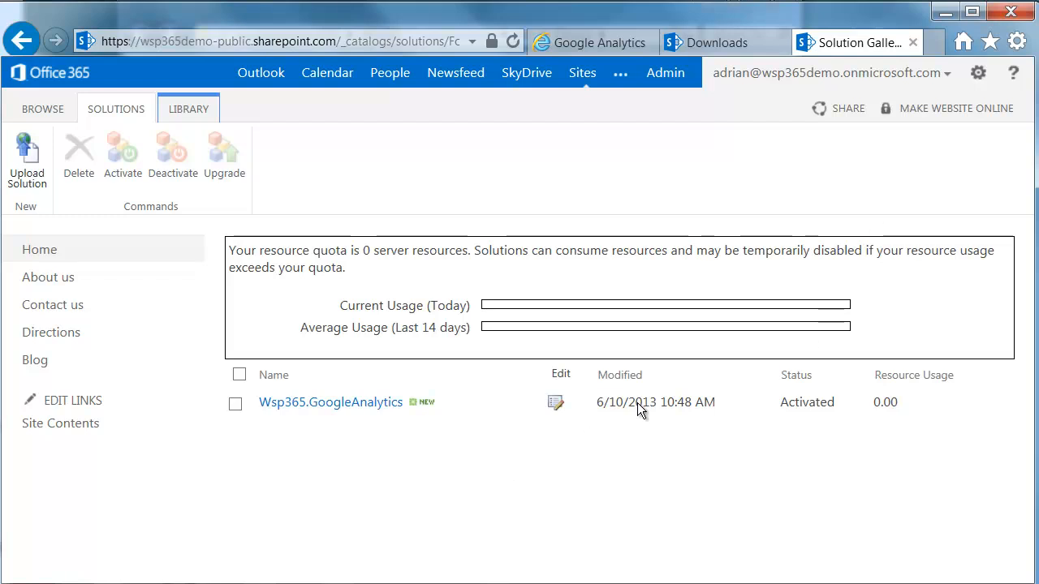
# Open the Google Analytics setup page under Site Collection Administration in the website's site settings.
pyautogui.click(979, 77)
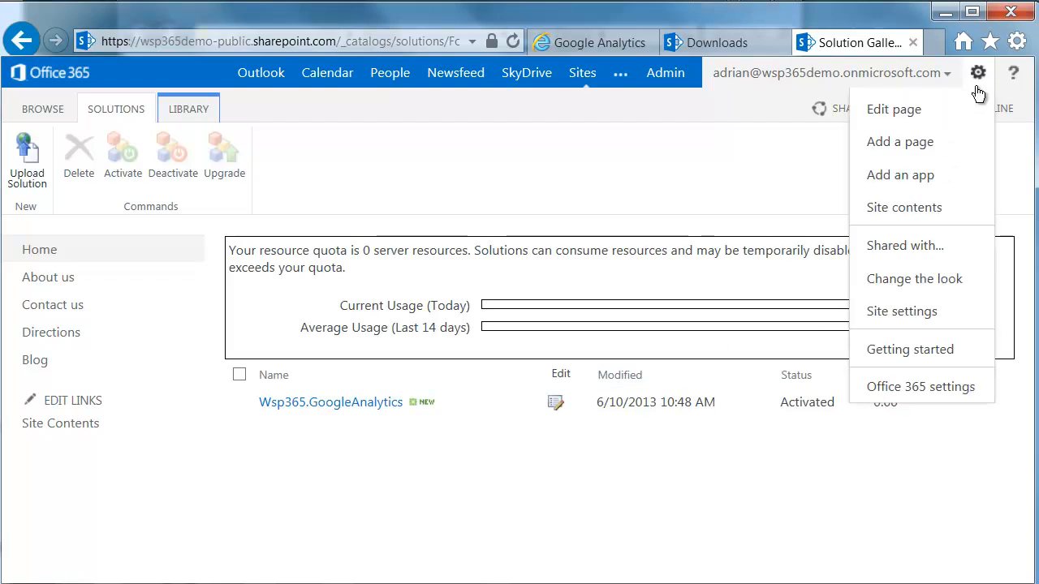
pyautogui.click(915, 305)
pyautogui.scroll(-3, 749, 340)
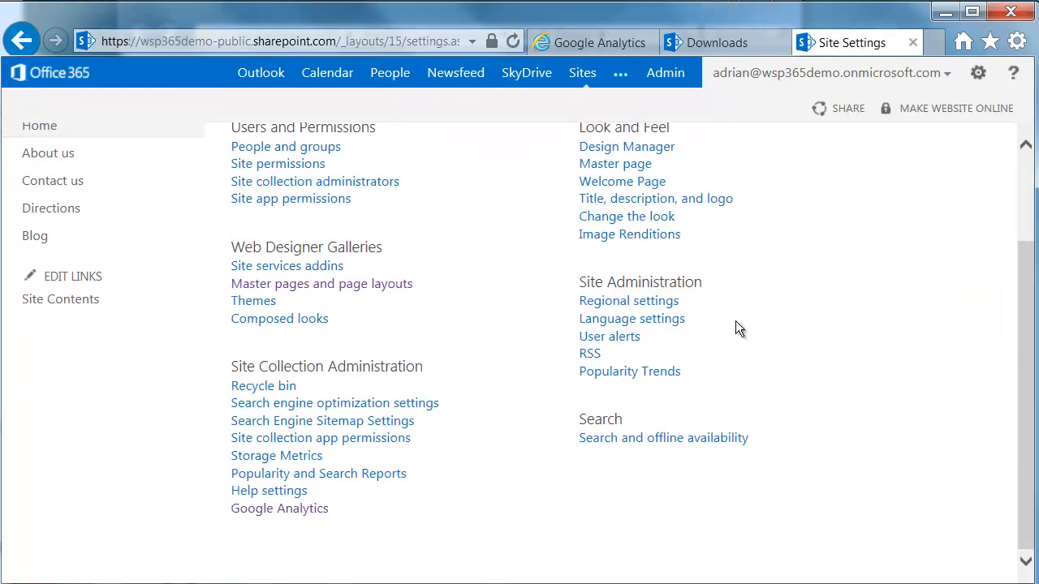
pyautogui.moveTo(351, 505); pyautogui.dragTo(228, 506)
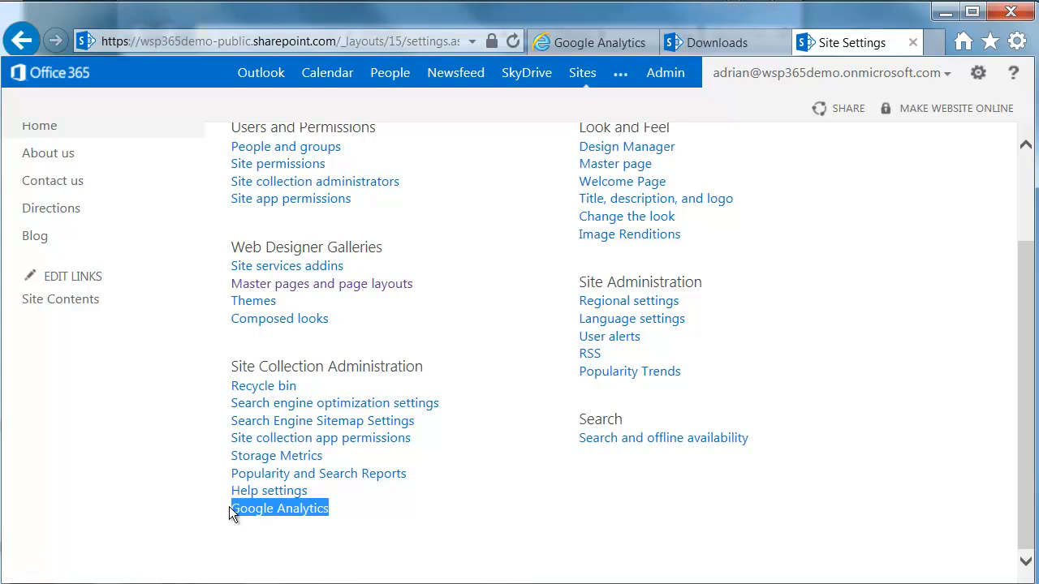
pyautogui.click(311, 532)
pyautogui.click(301, 511)
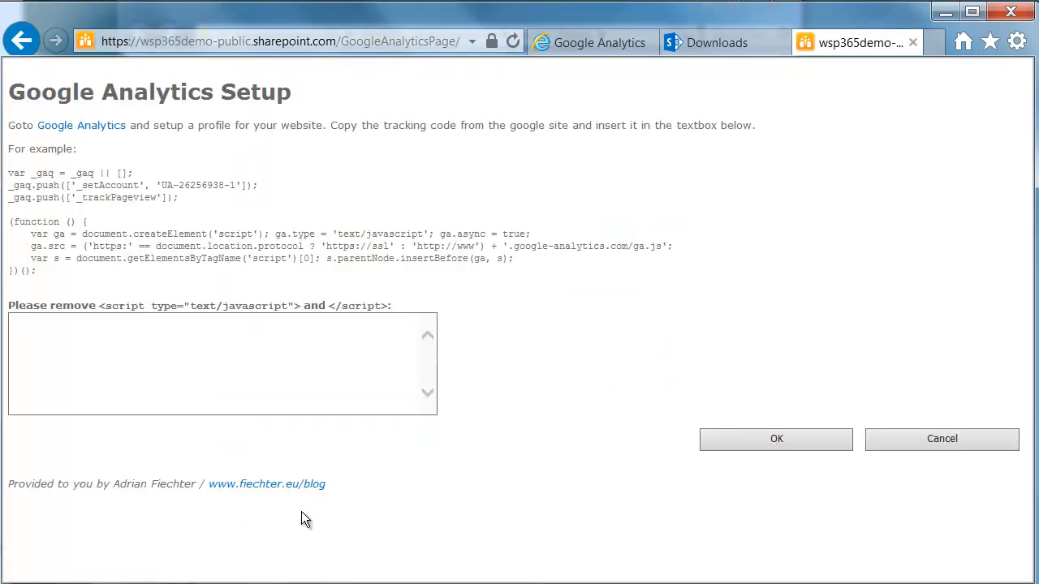
# Copy the selected tracking code from Google Analytics and paste it into the text box of the website's Google Analytics Setup page.
pyautogui.click(602, 42)
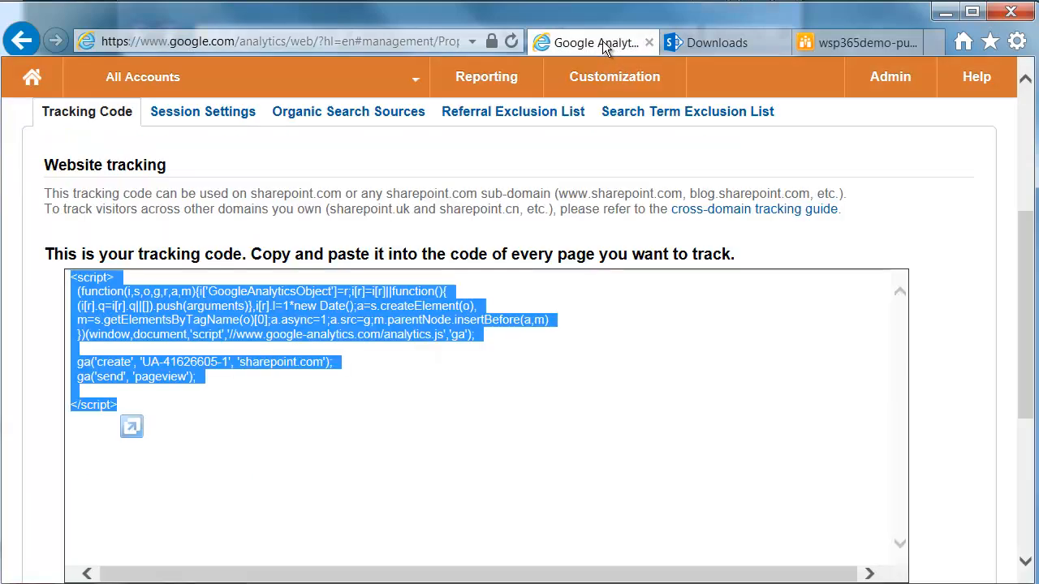
pyautogui.rightClick(159, 333)
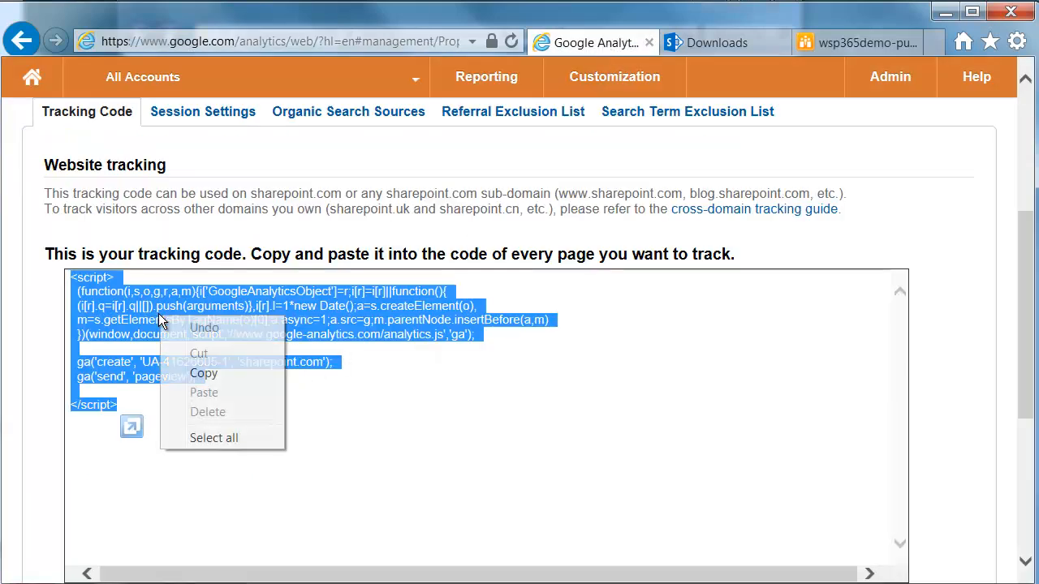
pyautogui.click(221, 373)
pyautogui.click(865, 45)
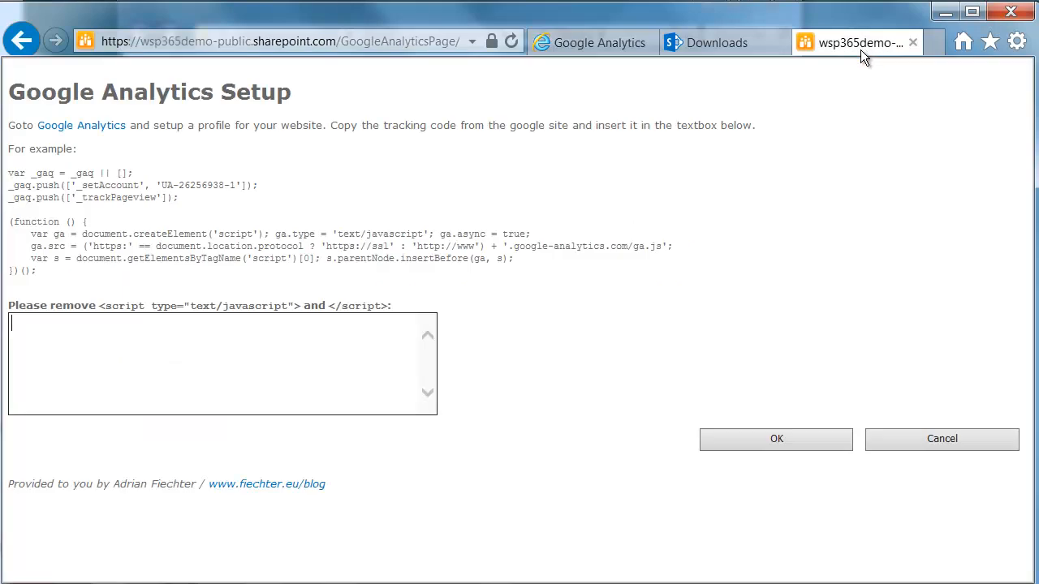
pyautogui.rightClick(24, 327)
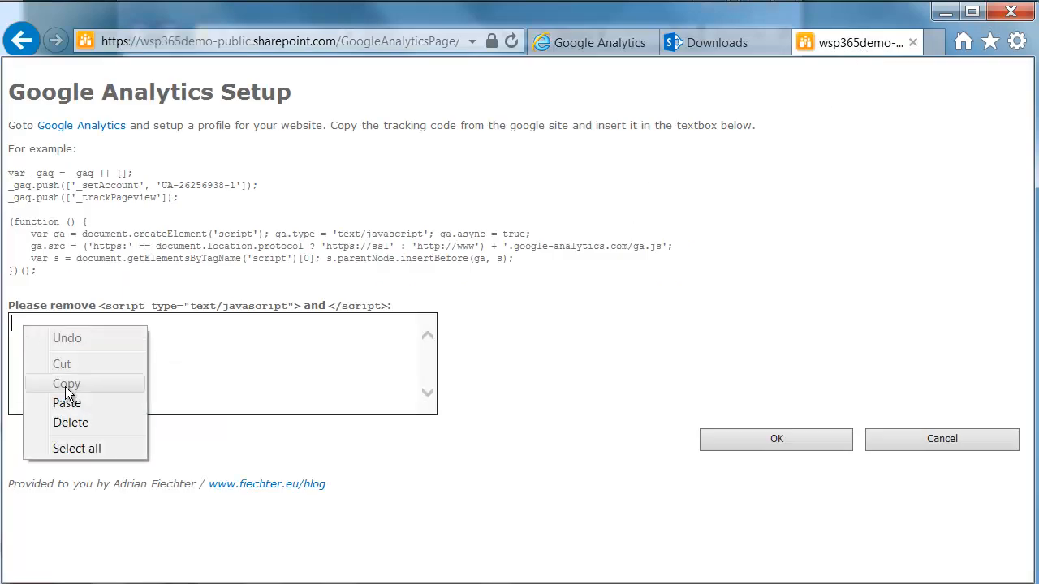
pyautogui.click(81, 401)
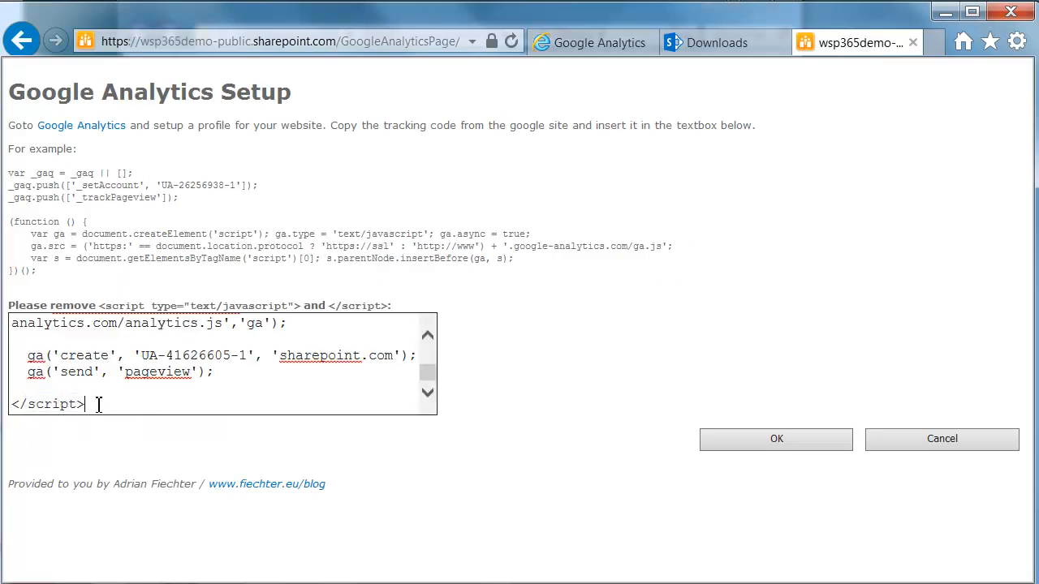
# Remove the closing </script> and opening <script> tags from the tracking code in the Google Analytics Setup text box.
pyautogui.scroll(1, 104, 394)
pyautogui.scroll(-1, 104, 390)
pyautogui.moveTo(102, 409); pyautogui.dragTo(16, 408)
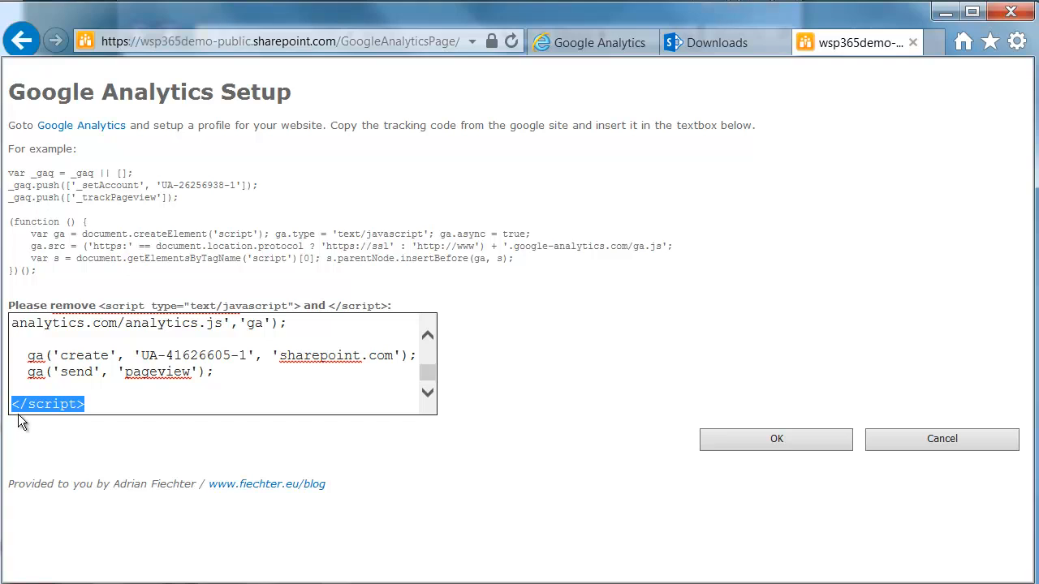
pyautogui.press('Delete')
pyautogui.scroll(5, 81, 347)
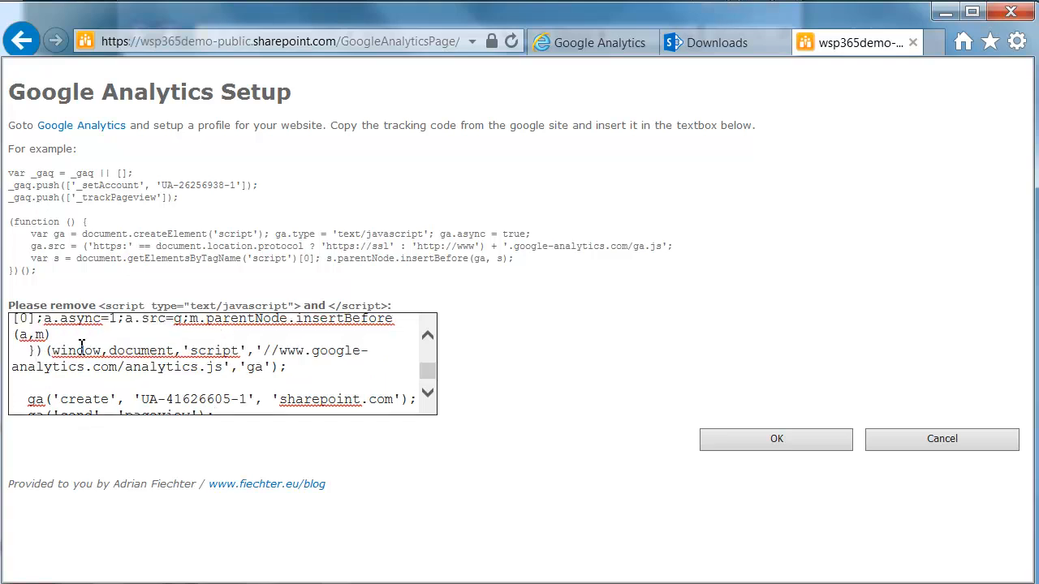
pyautogui.moveTo(81, 323); pyautogui.dragTo(9, 322)
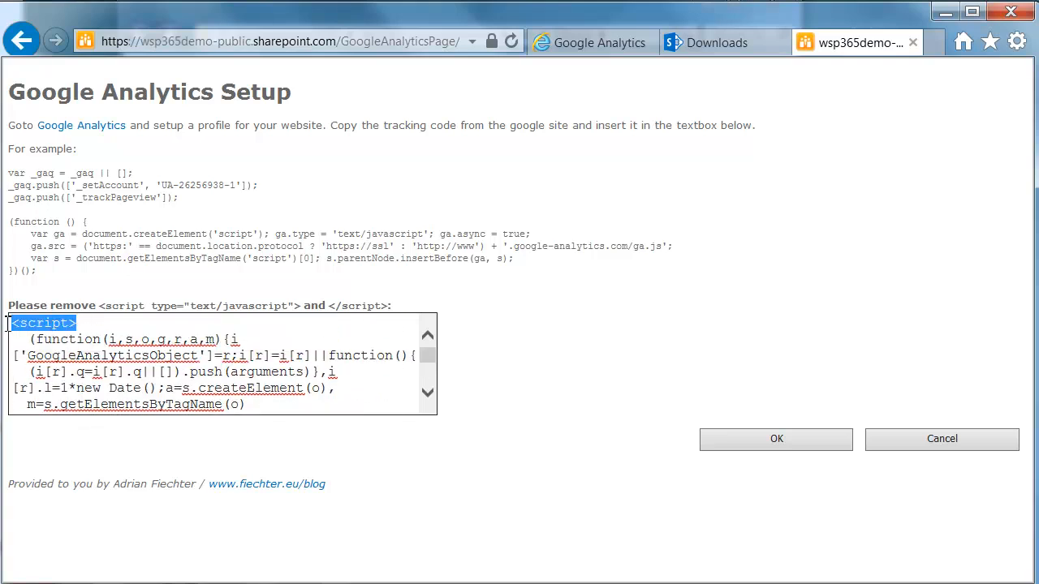
pyautogui.press('Delete')
# Check the remaining tracking code in the text box and save the Google Analytics setup.
pyautogui.scroll(-2, 92, 336)
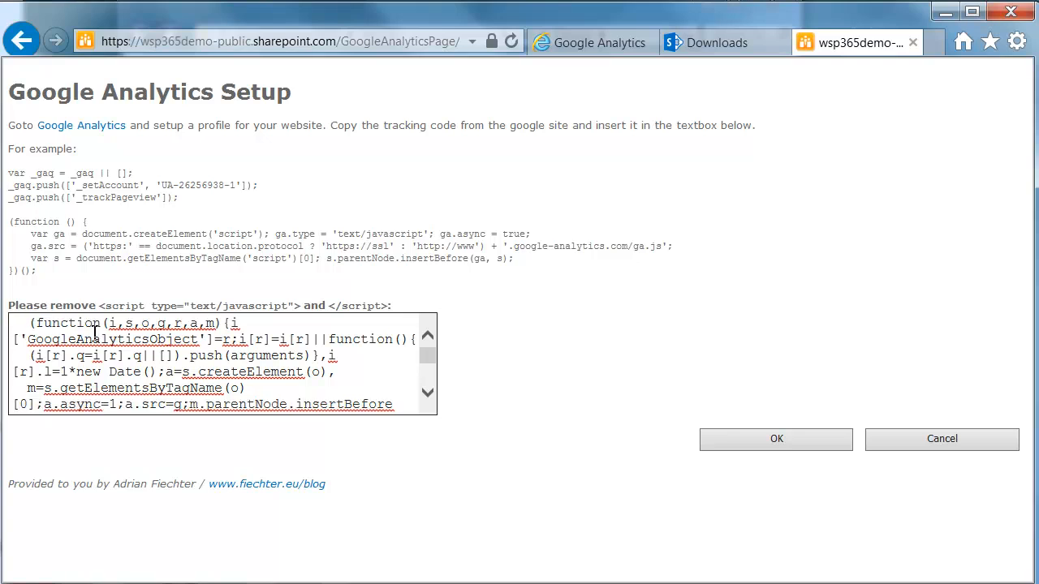
pyautogui.scroll(-3, 101, 336)
pyautogui.scroll(1, 101, 352)
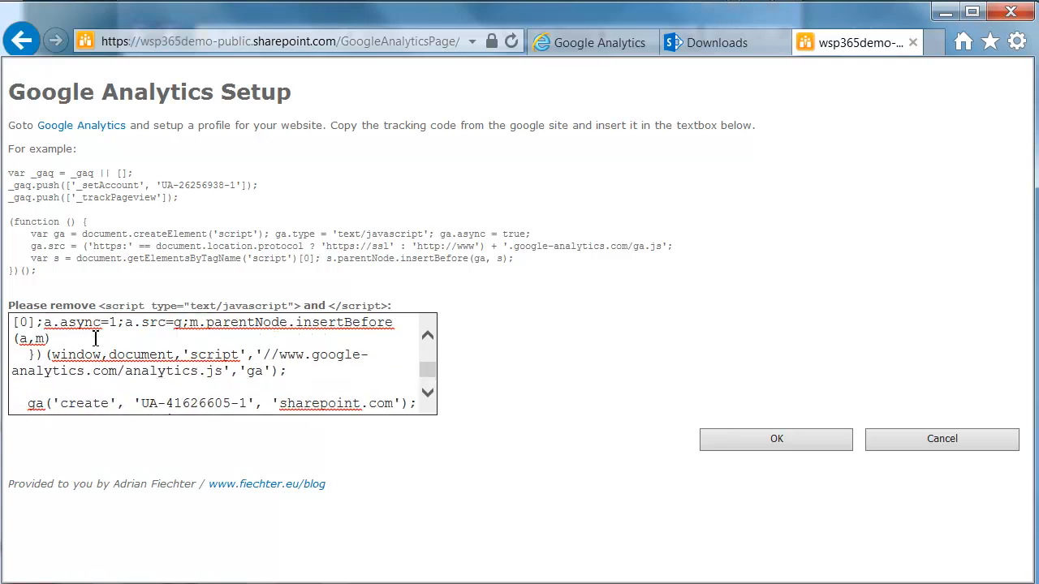
pyautogui.moveTo(428, 372)
pyautogui.mouseDown()
pyautogui.moveTo(426, 388)
pyautogui.moveTo(427, 357)
pyautogui.mouseUp()
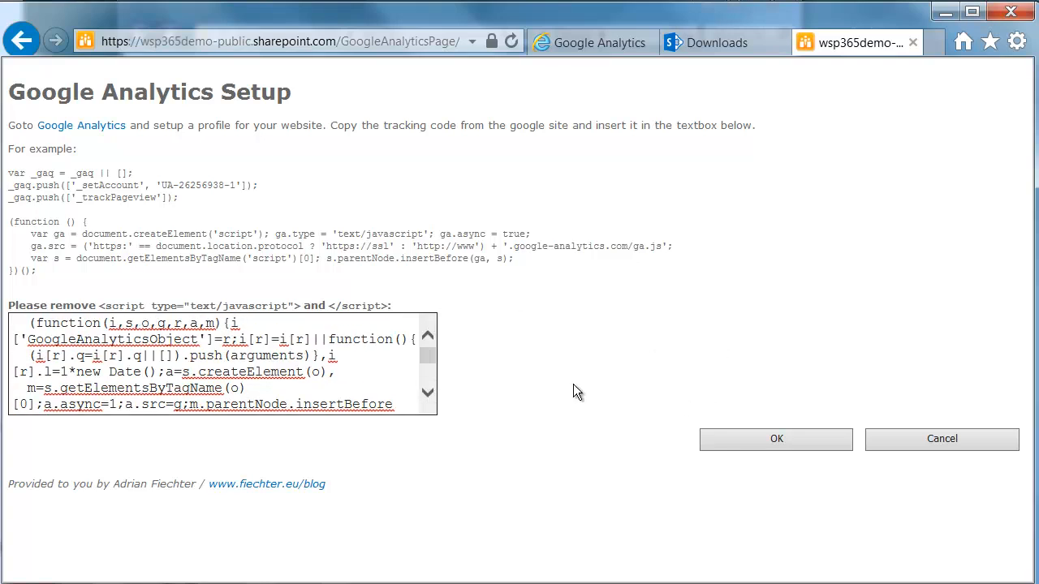
pyautogui.click(745, 442)
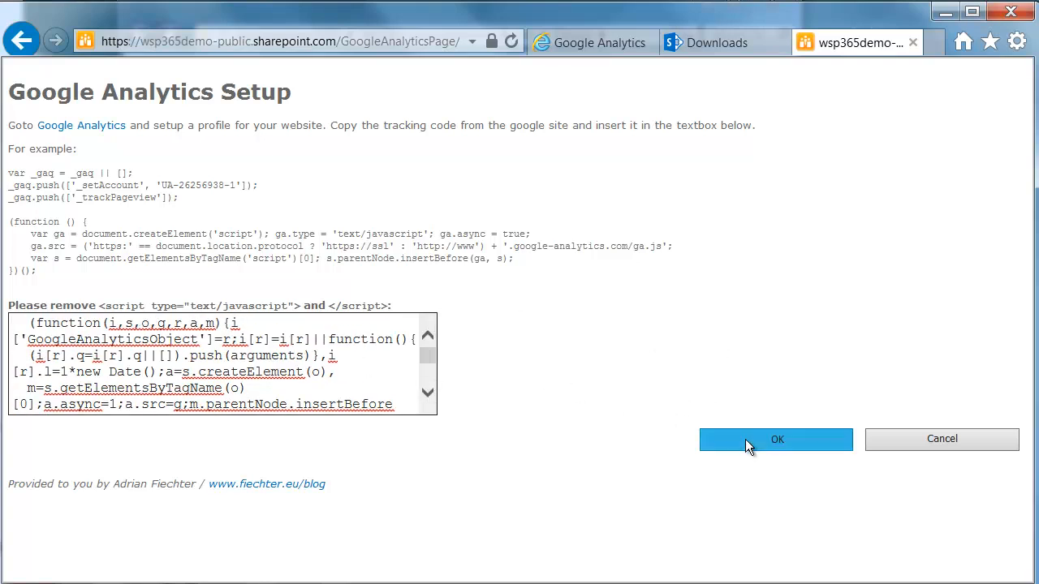
# Reopen the Google Analytics page under Site Collection Administration to check the saved code, and leave it without changes.
pyautogui.scroll(-3, 745, 447)
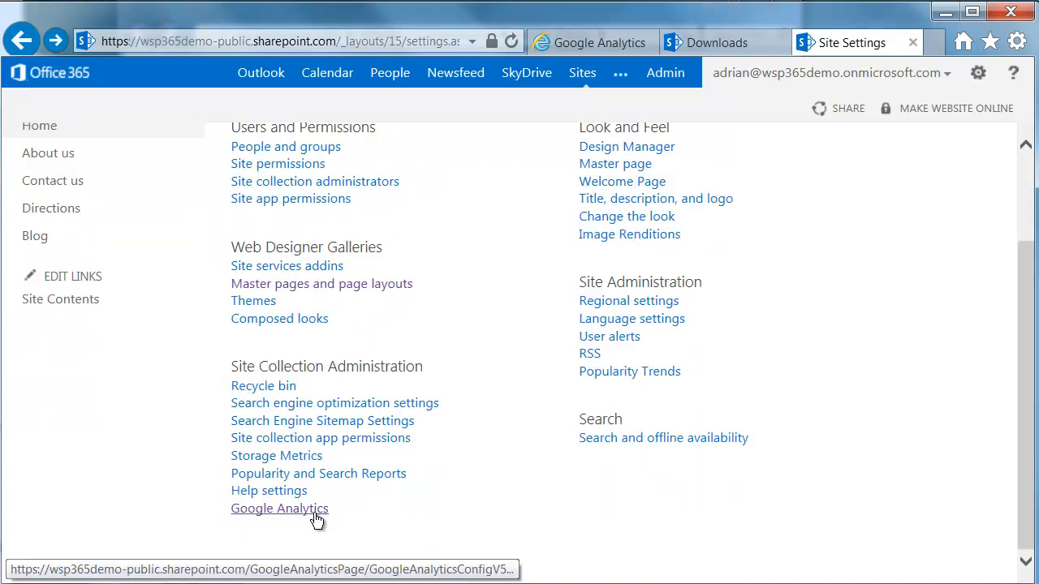
pyautogui.click(314, 512)
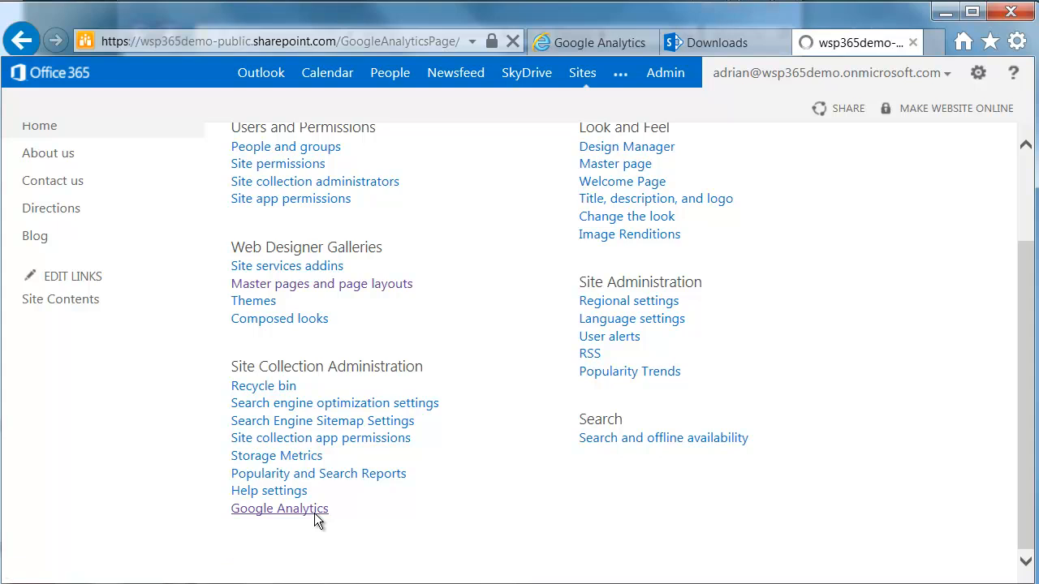
pyautogui.moveTo(427, 349)
pyautogui.mouseDown()
pyautogui.moveTo(427, 371)
pyautogui.moveTo(427, 345)
pyautogui.mouseUp()
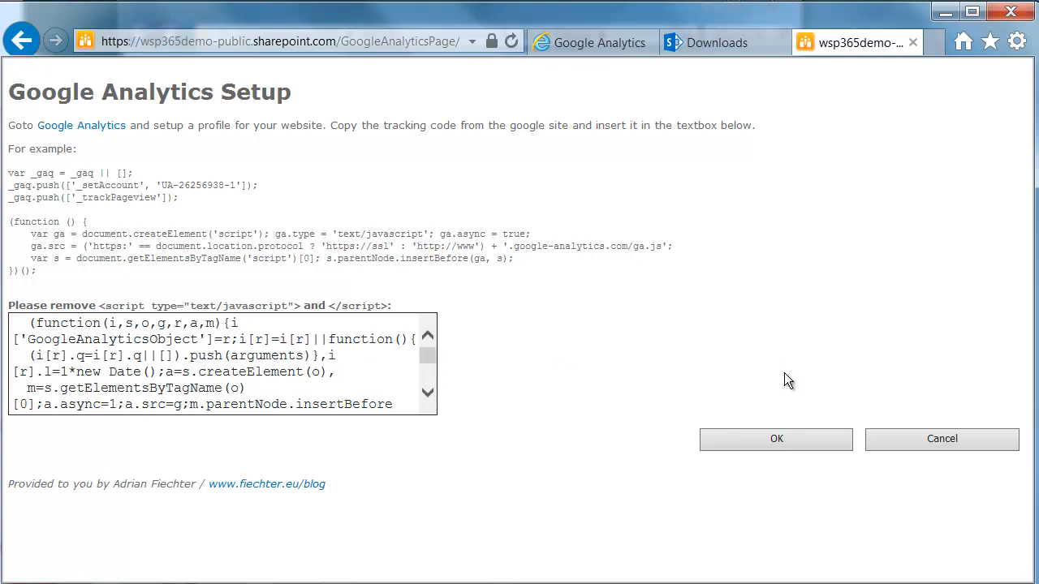
pyautogui.click(933, 451)
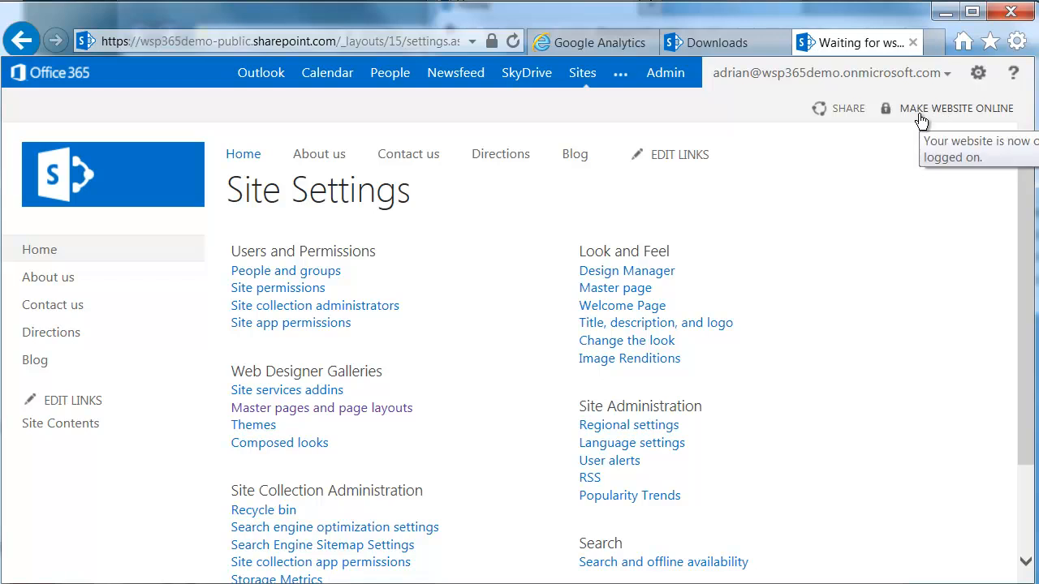
# Make the public website online and close the confirmation dialog.
pyautogui.click(966, 112)
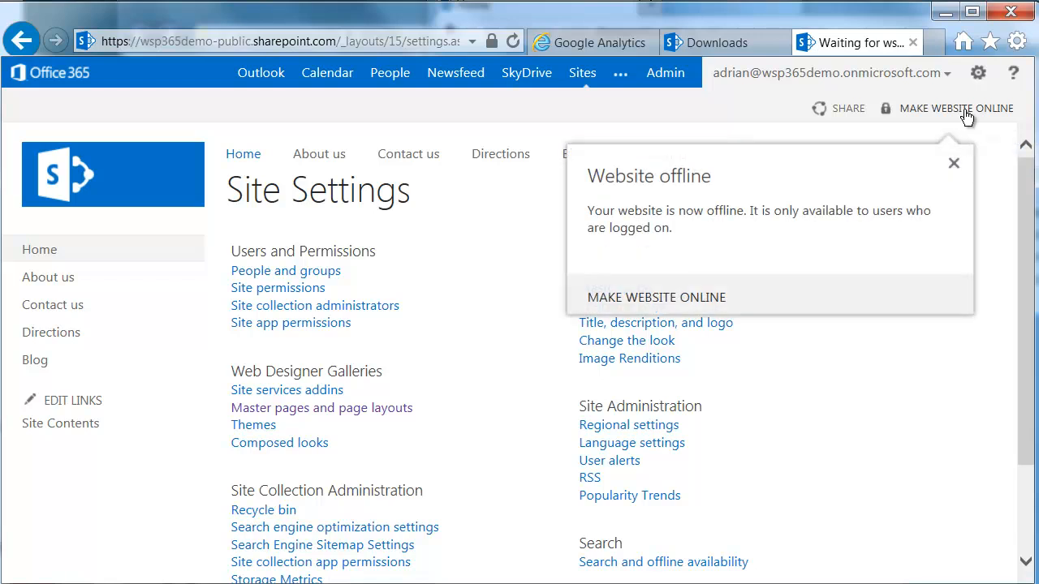
pyautogui.click(713, 296)
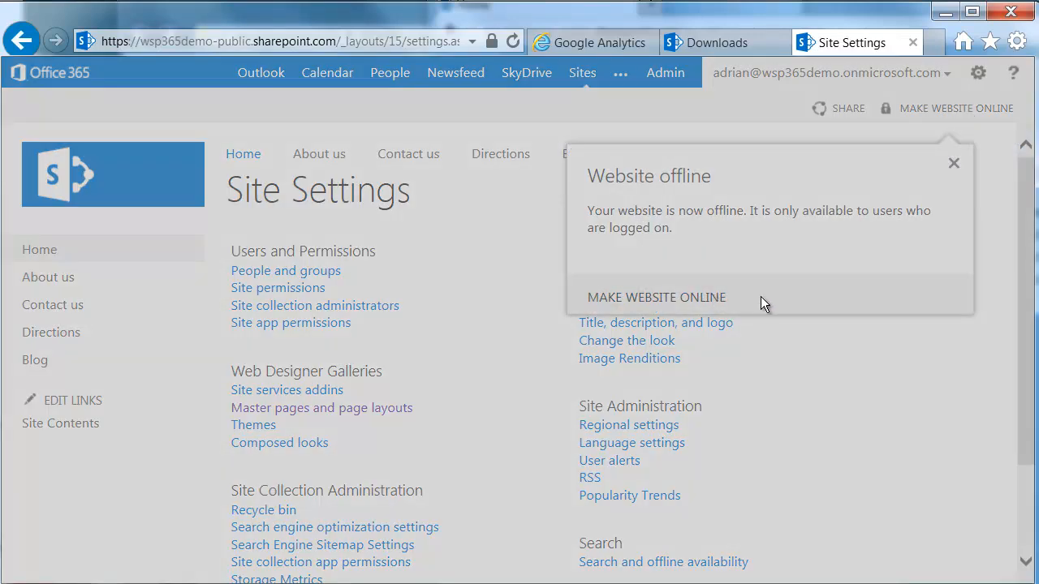
pyautogui.click(698, 360)
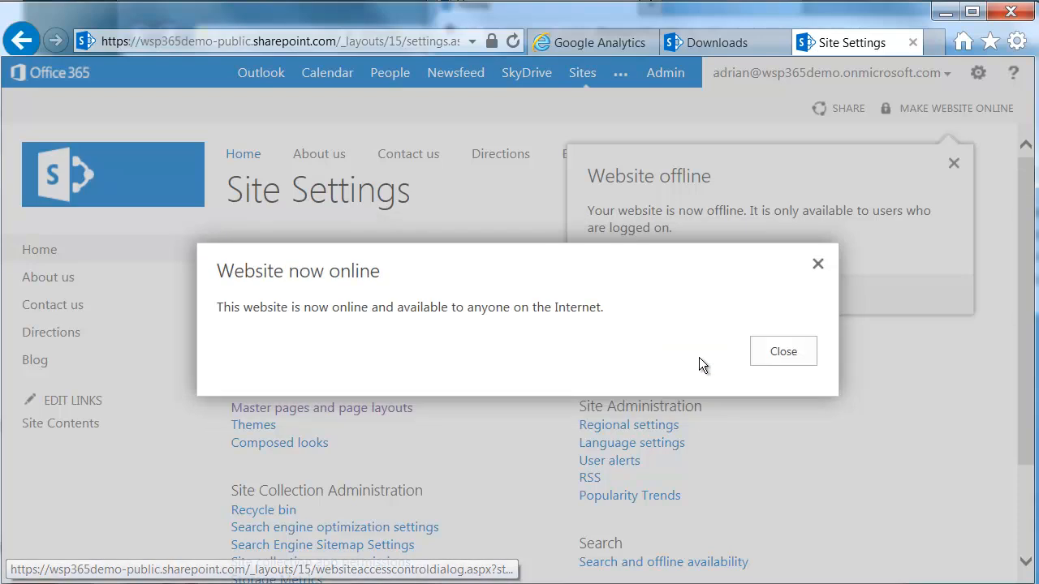
pyautogui.click(781, 353)
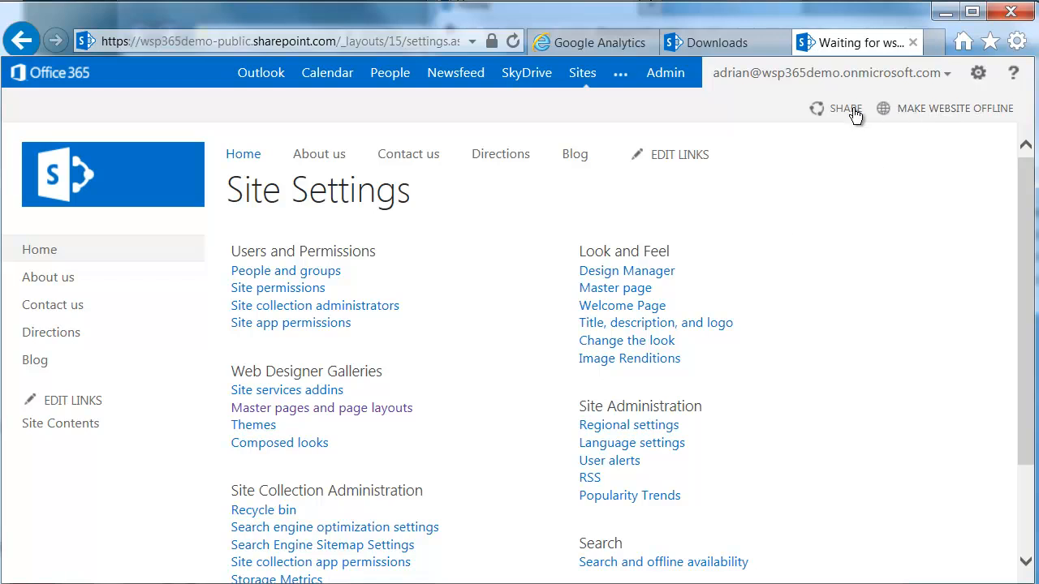
# Switch to Google Analytics, reload the WSP365 Demo property's tracking info and examine its tracking status and tracking code.
pyautogui.click(597, 44)
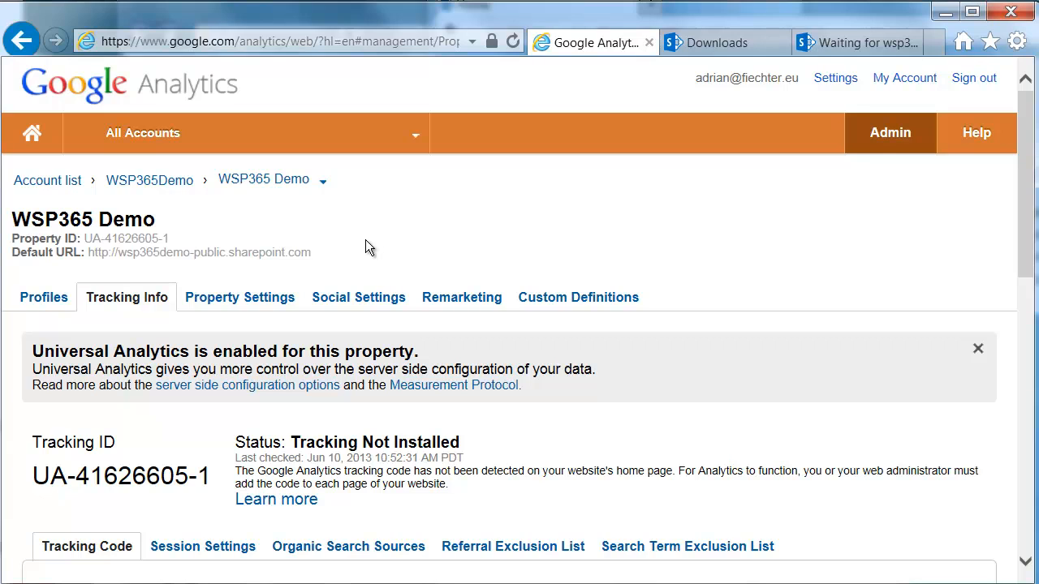
pyautogui.scroll(-3, 552, 245)
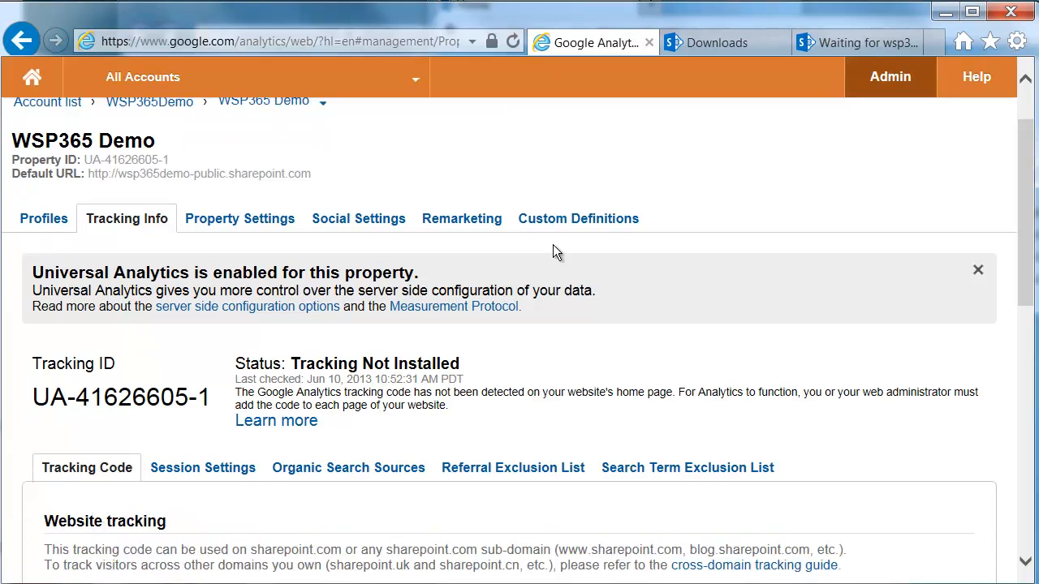
pyautogui.moveTo(479, 203); pyautogui.dragTo(234, 206)
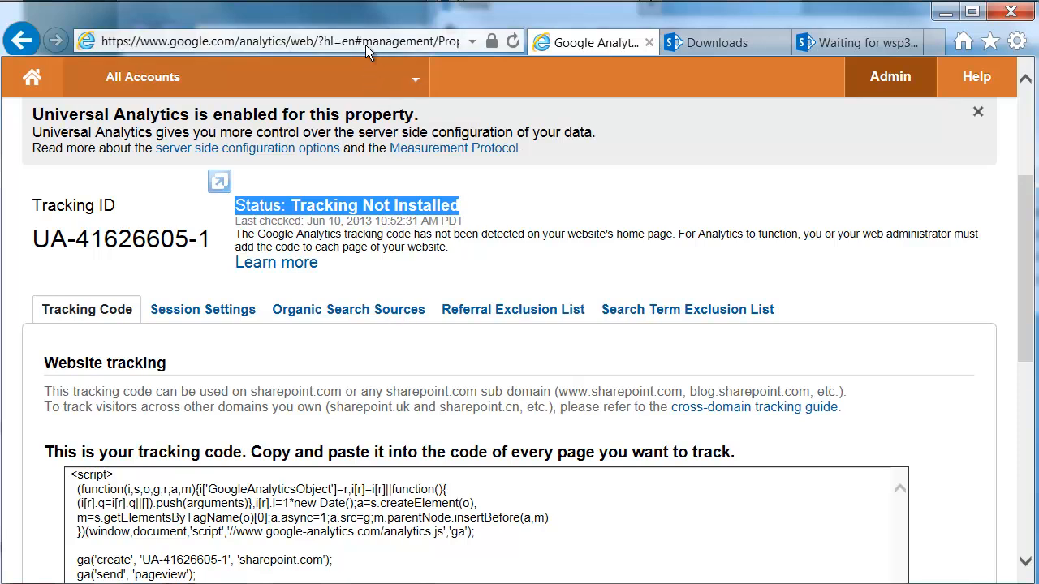
pyautogui.click(513, 41)
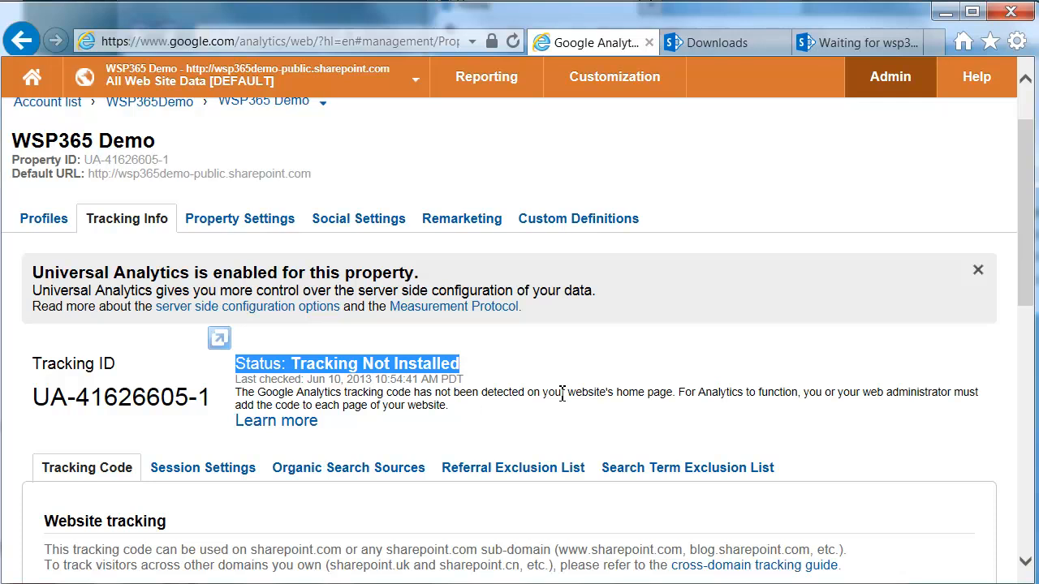
pyautogui.scroll(-3, 562, 395)
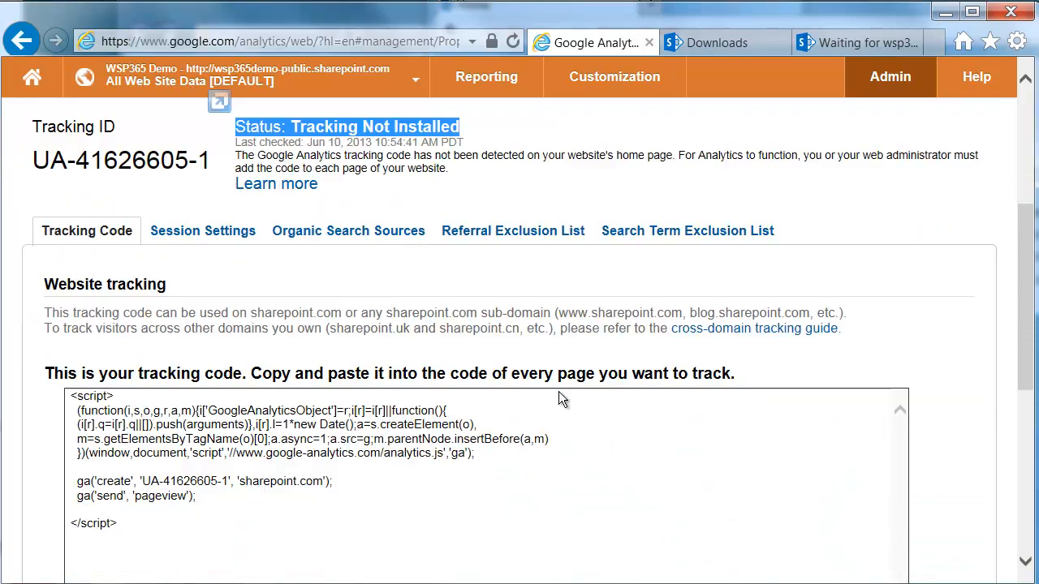
pyautogui.scroll(-3, 560, 398)
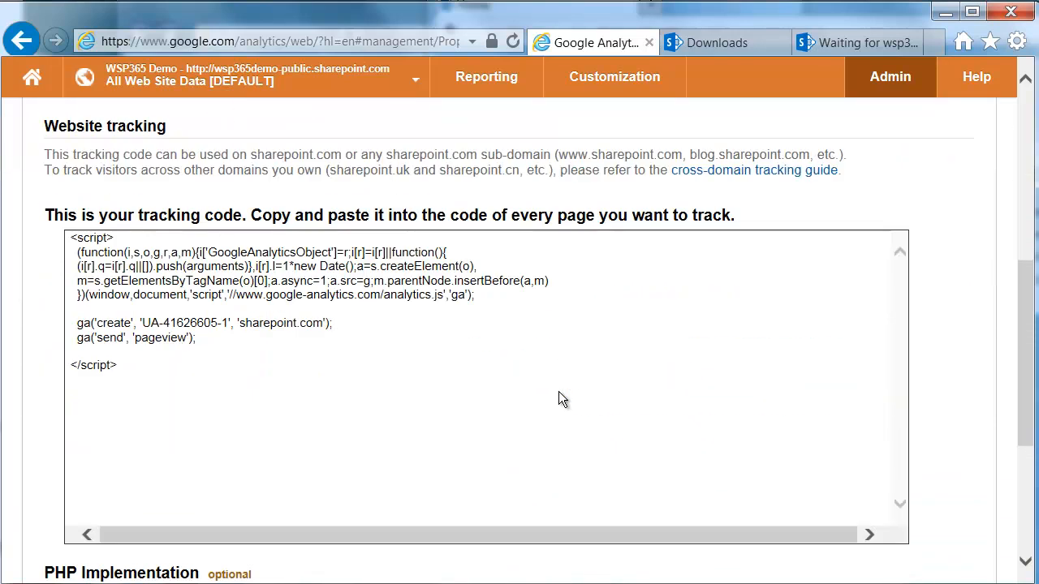